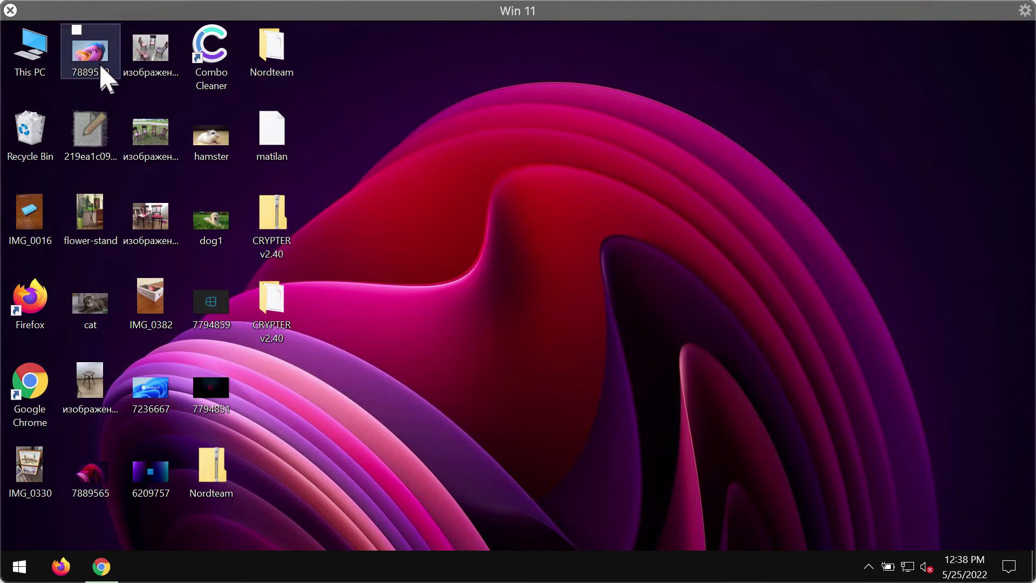
Step: Open and close the IMG_0016, IMG_0382 and 7794859 photos to show they display normally
{"action": "double_click", "coordinate": [32, 226]}
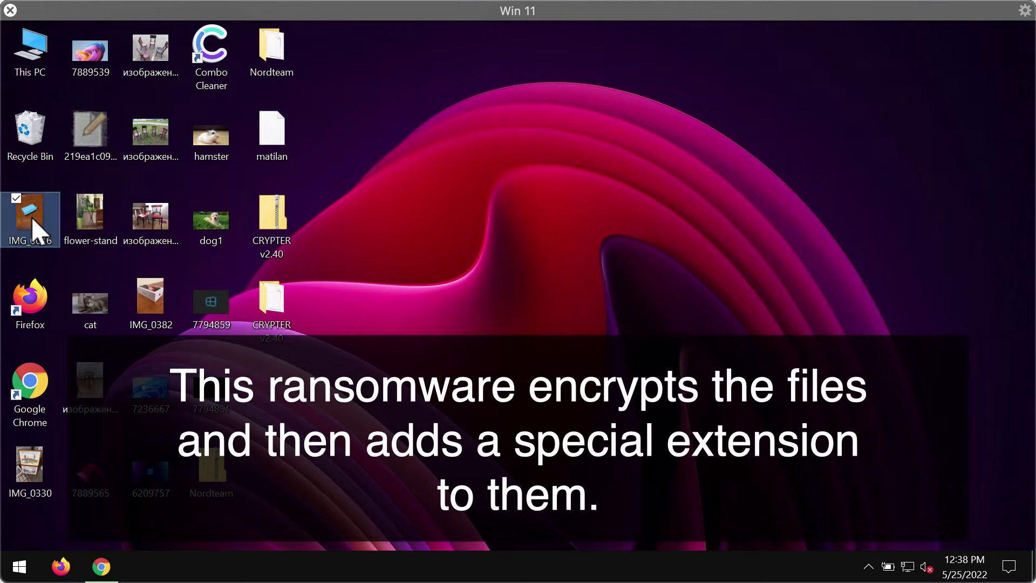
{"action": "left_click", "coordinate": [933, 72]}
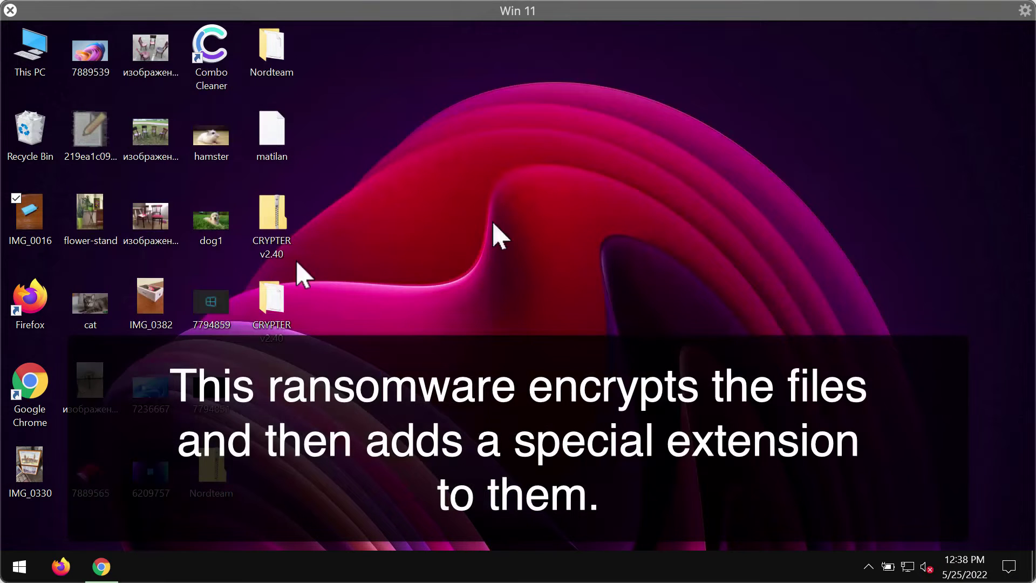
{"action": "left_click", "coordinate": [161, 301]}
{"action": "double_click", "coordinate": [160, 299]}
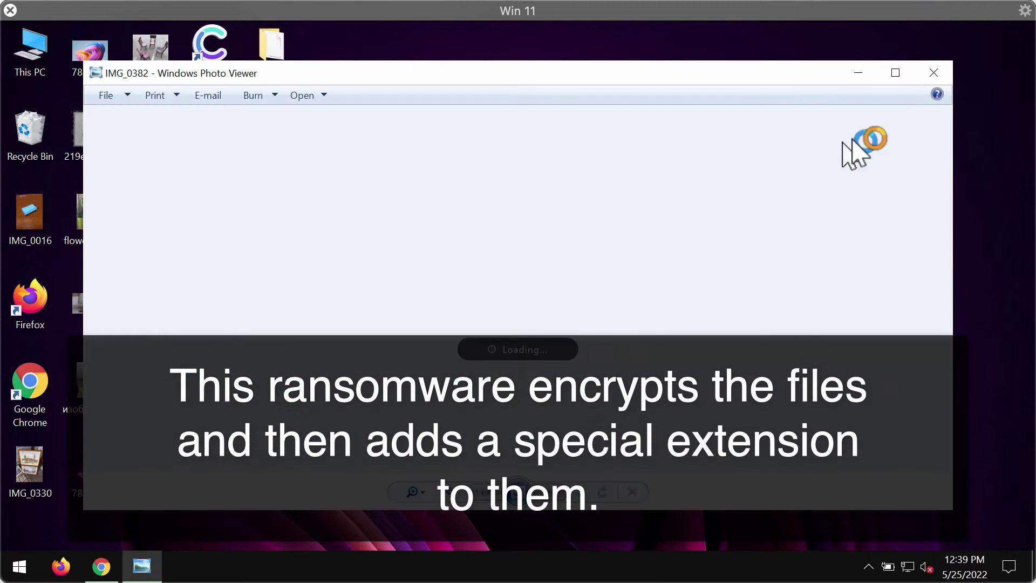
{"action": "left_click", "coordinate": [933, 72]}
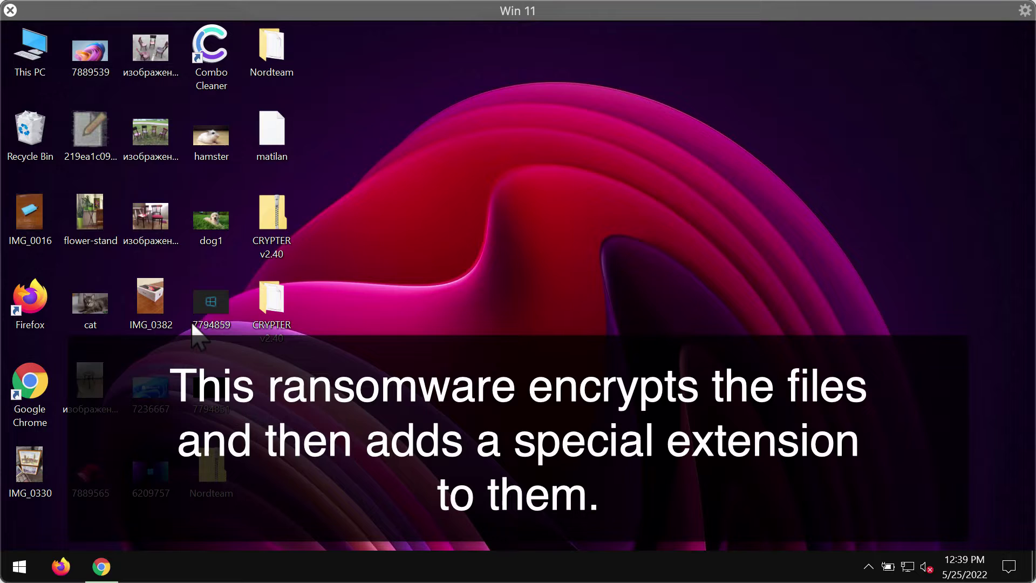
{"action": "double_click", "coordinate": [210, 305]}
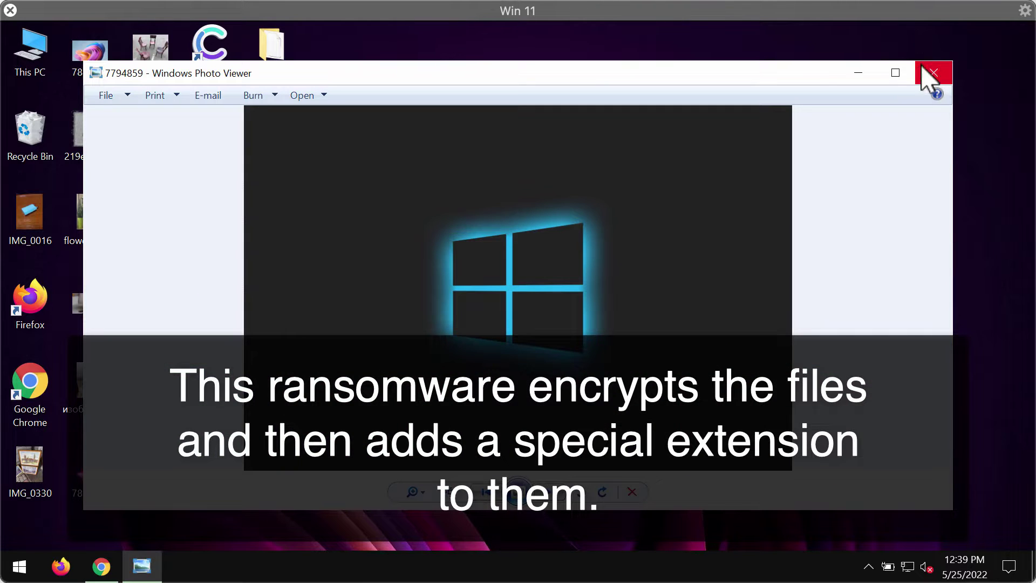
{"action": "left_click", "coordinate": [934, 72]}
Step: Run the 1.10 MB ransomware executable inside the Nordteam folder
{"action": "left_click", "coordinate": [275, 52]}
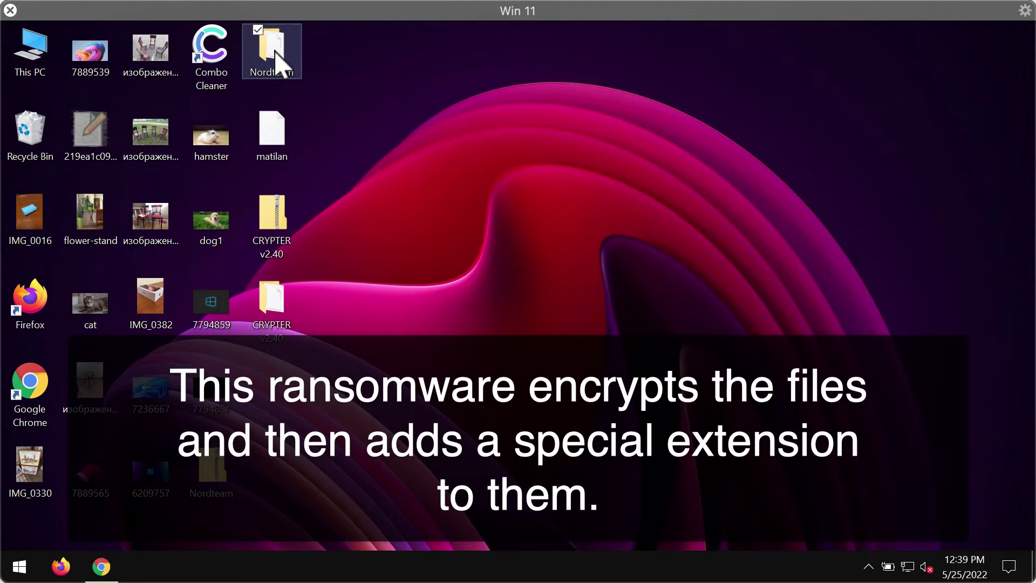
{"action": "double_click", "coordinate": [275, 54]}
{"action": "left_click", "coordinate": [536, 175]}
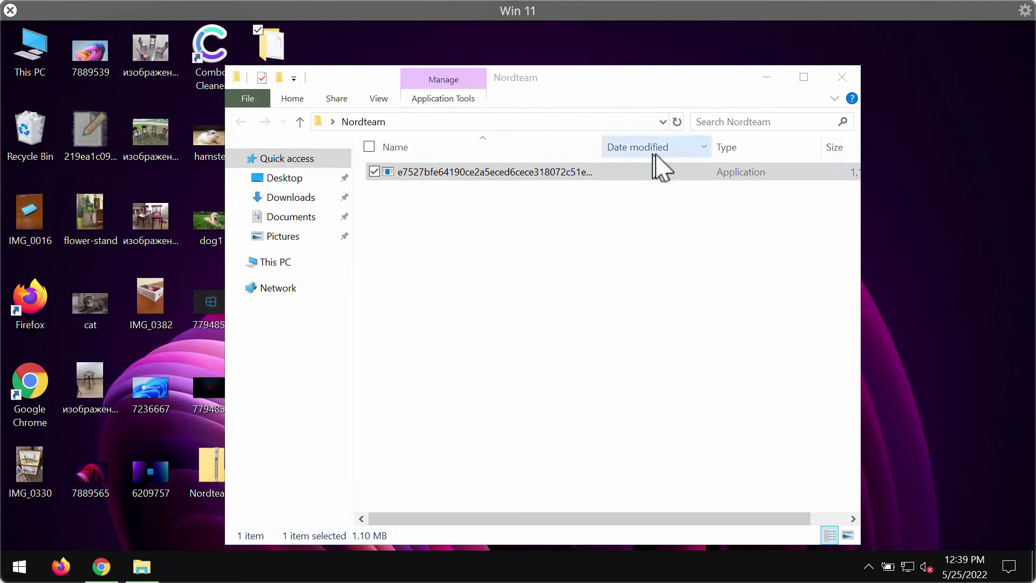
{"action": "double_click", "coordinate": [675, 179]}
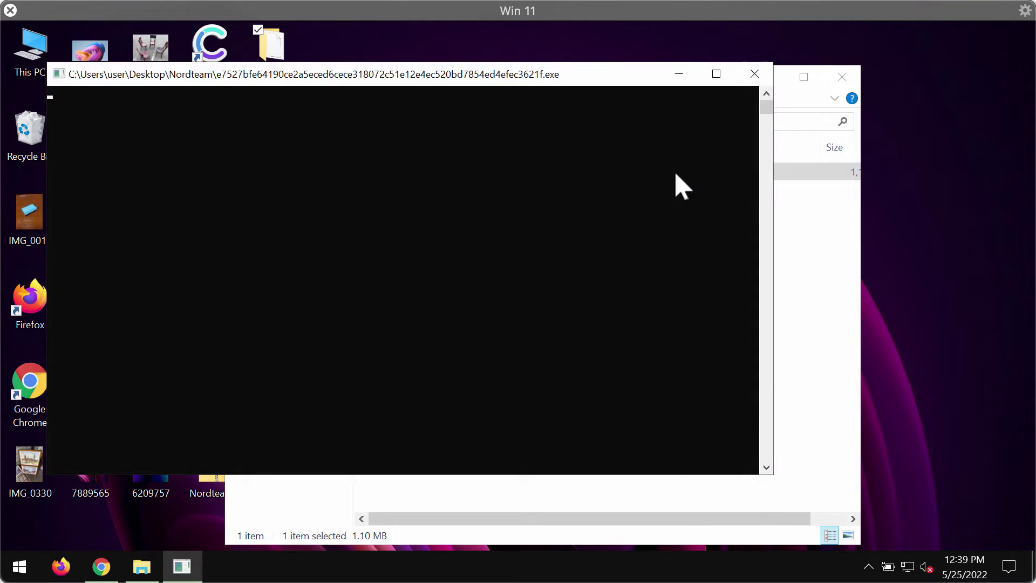
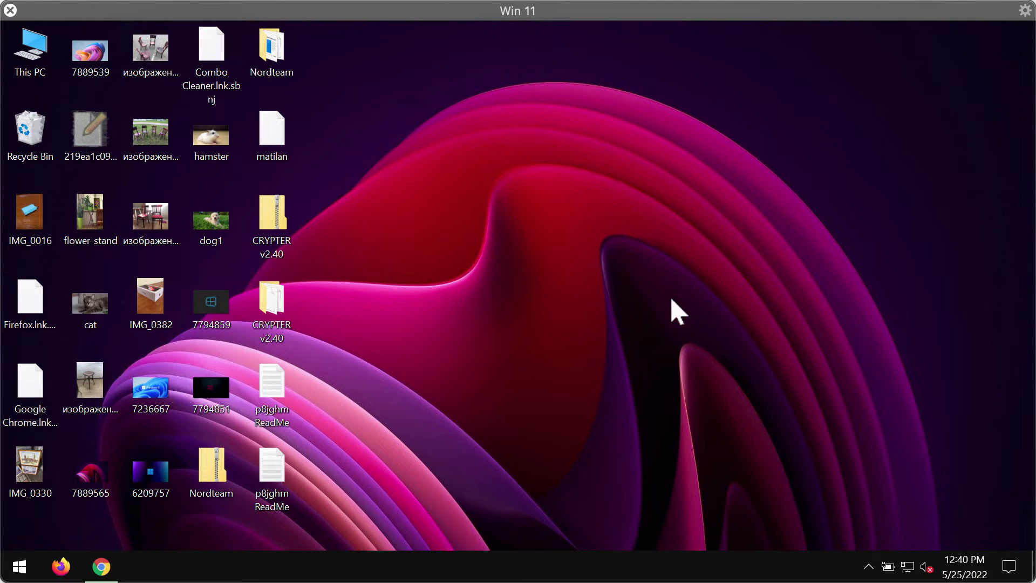
Step: Select the Combo Cleaner and Firefox .sbnj shortcuts, then try opening Combo Cleaner.lnk.sbnj
{"action": "left_click", "coordinate": [208, 48]}
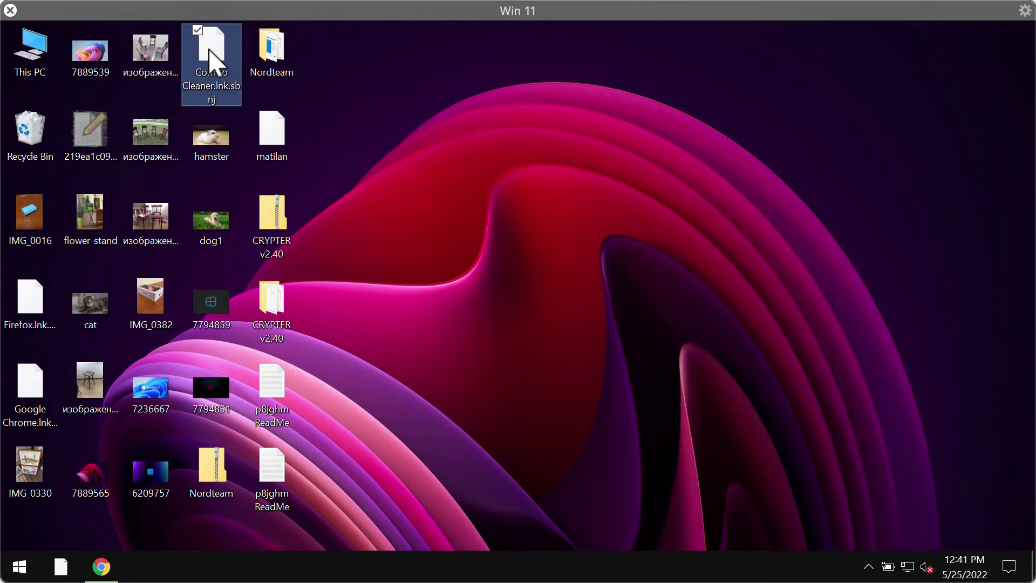
{"action": "left_click", "coordinate": [39, 300]}
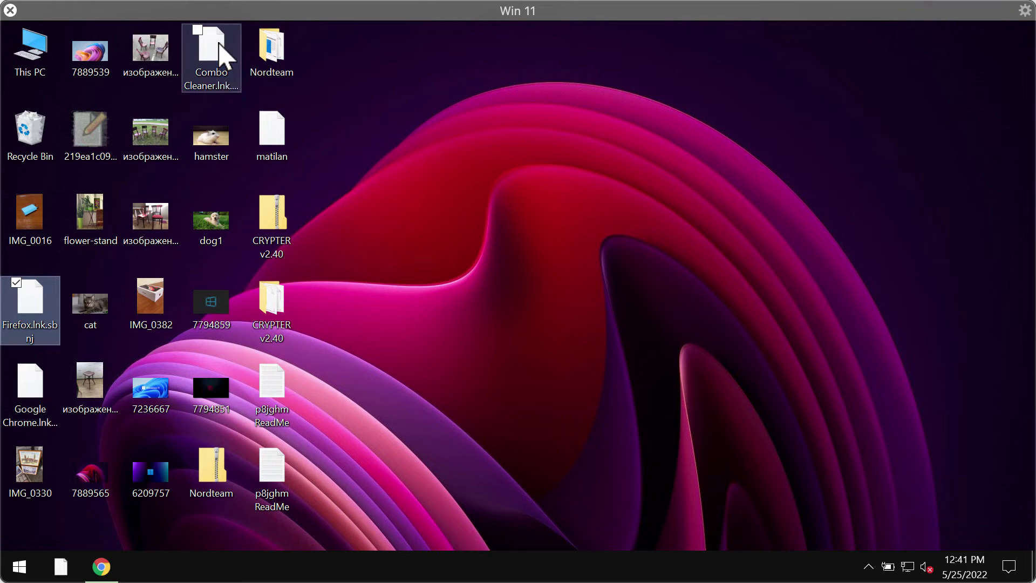
{"action": "left_click", "coordinate": [205, 46]}
{"action": "double_click", "coordinate": [211, 54]}
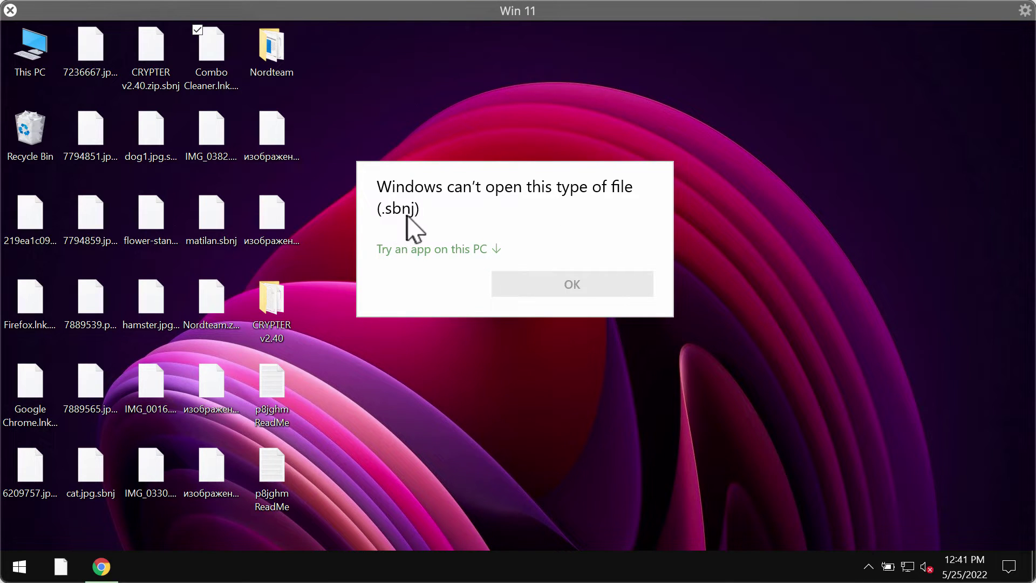
Step: Dismiss the error, minimize the ransom note, and confirm hamster.jpg.sbnj fails to open
{"action": "left_click", "coordinate": [96, 218]}
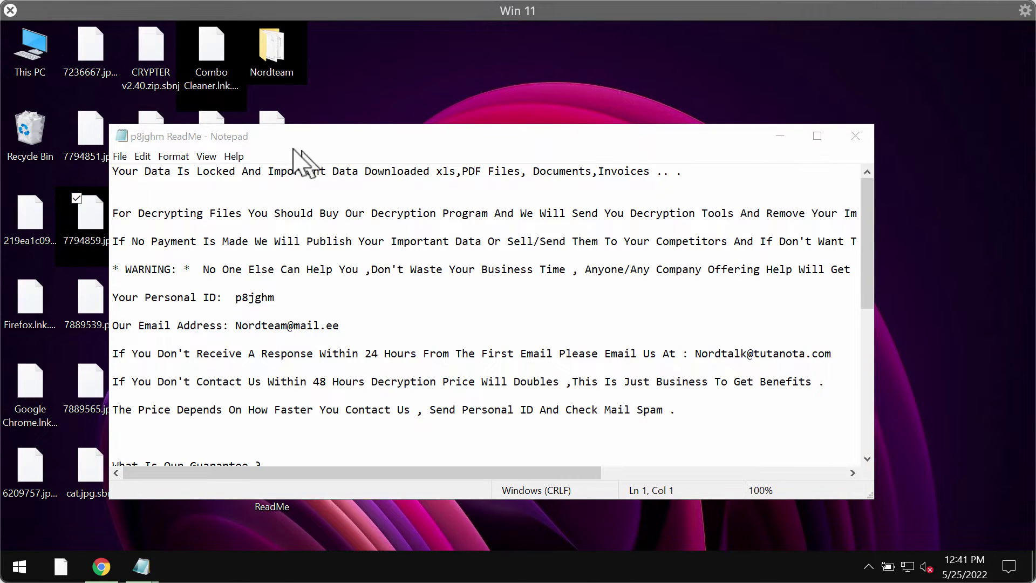
{"action": "left_click", "coordinate": [785, 137]}
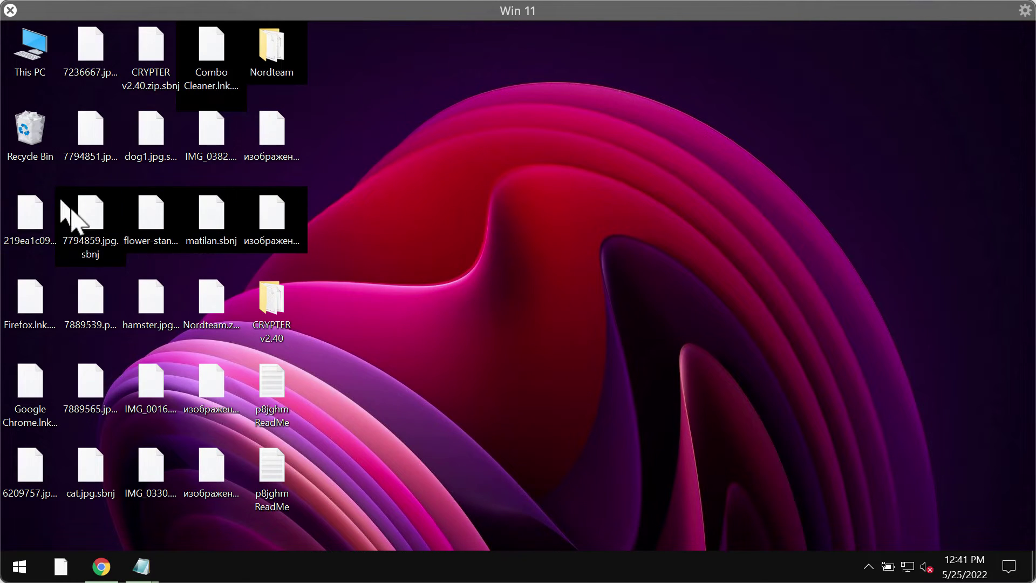
{"action": "left_click", "coordinate": [147, 212]}
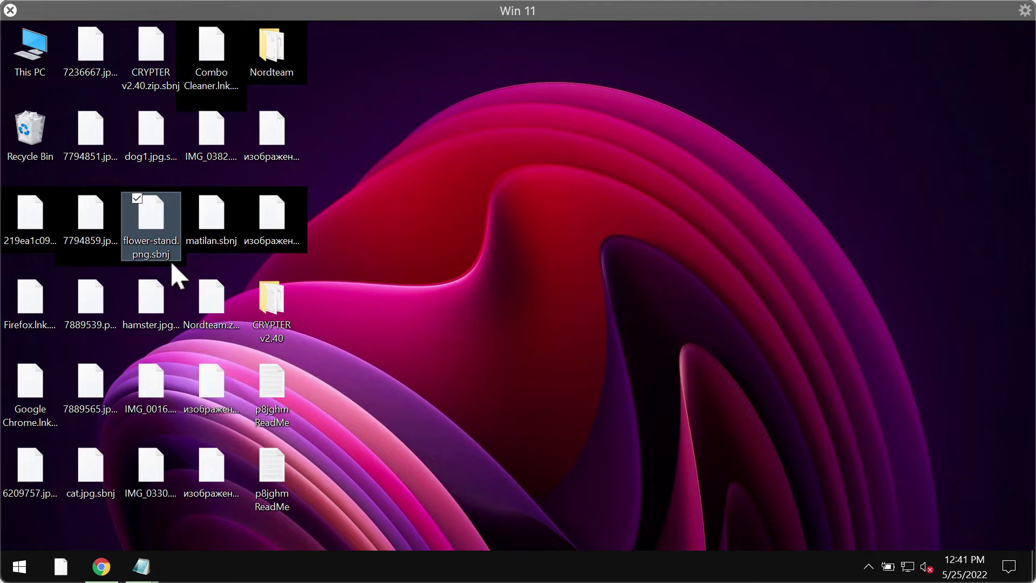
{"action": "left_click", "coordinate": [162, 320]}
{"action": "double_click", "coordinate": [161, 319]}
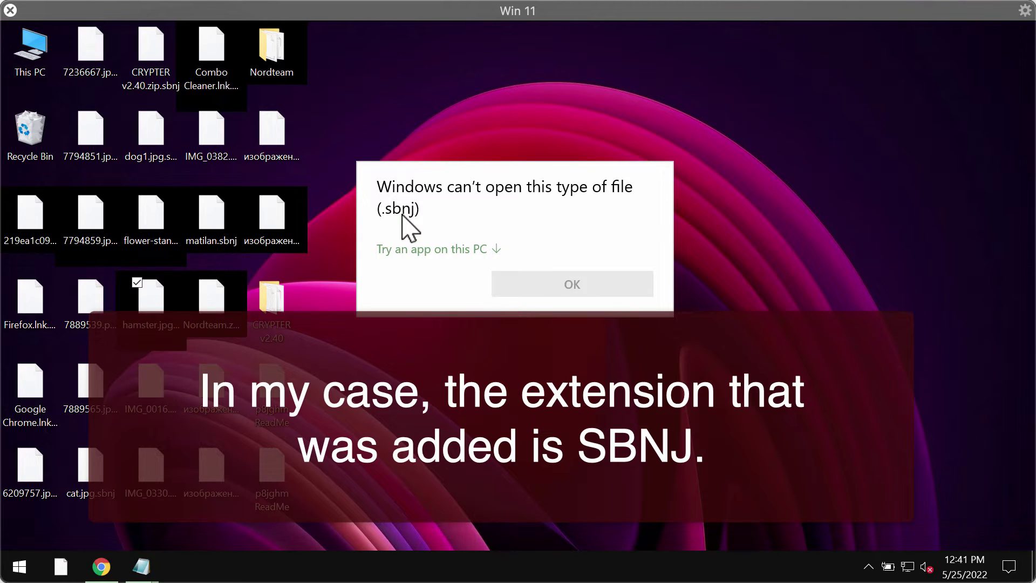
{"action": "key", "text": "Escape"}
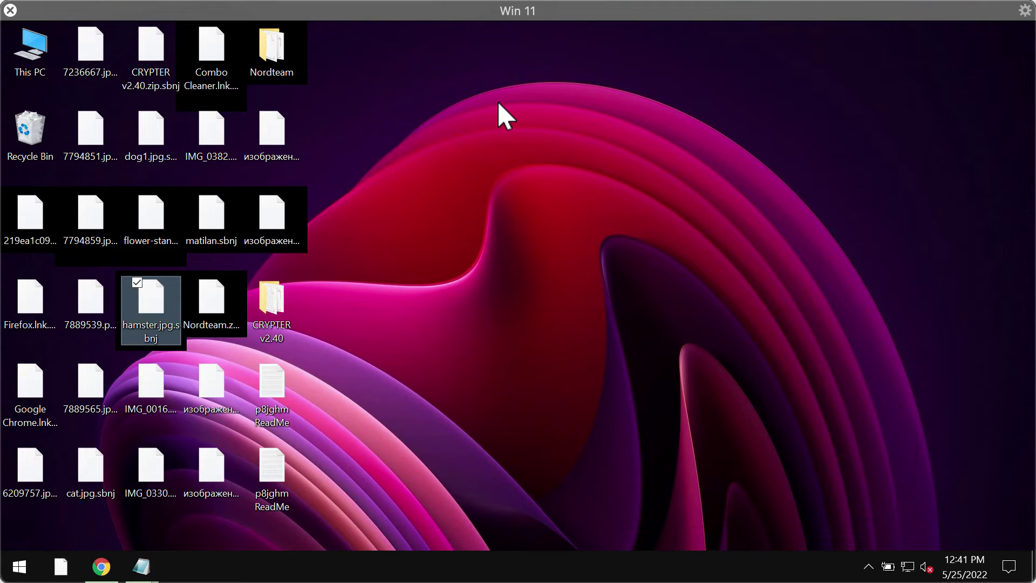
Step: Select and deselect the 7794859.jpg.sbnj file on the desktop
{"action": "left_click", "coordinate": [89, 216]}
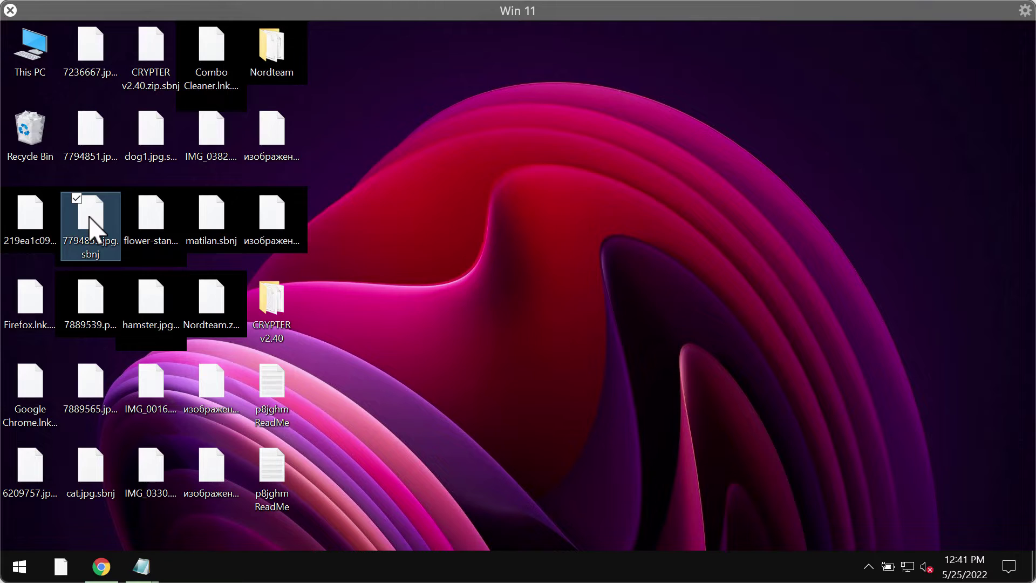
{"action": "left_click", "coordinate": [562, 225]}
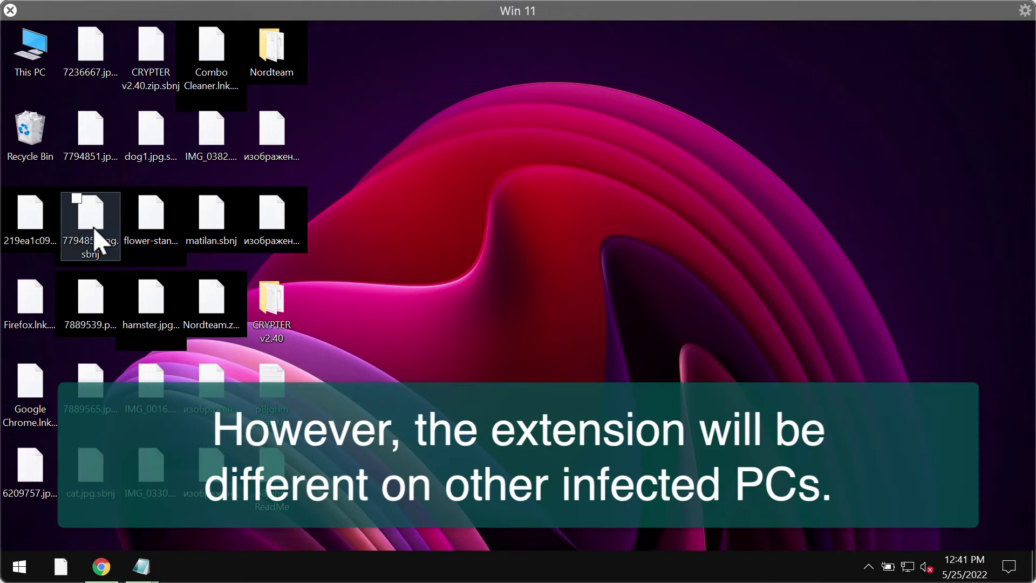
{"action": "left_click", "coordinate": [96, 240]}
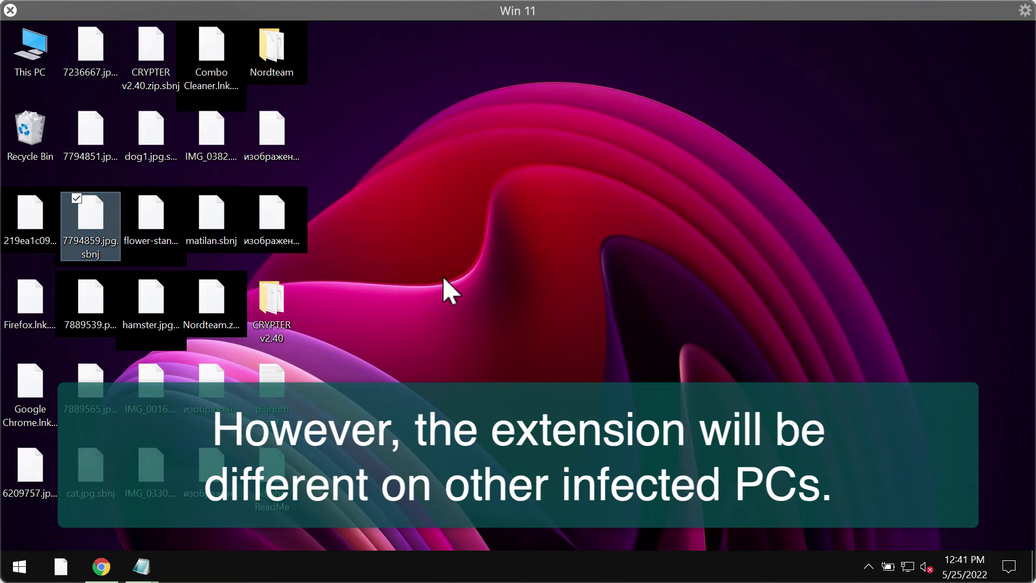
{"action": "left_click", "coordinate": [451, 289]}
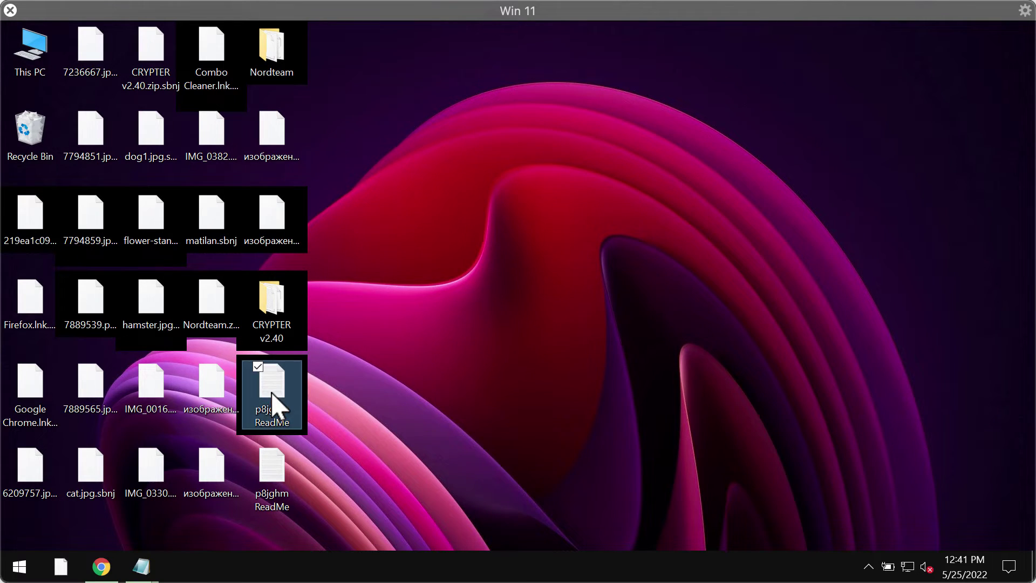
Step: Open the p8jghm ReadMe note in Notepad and highlight the first contact e-mail address
{"action": "double_click", "coordinate": [273, 397]}
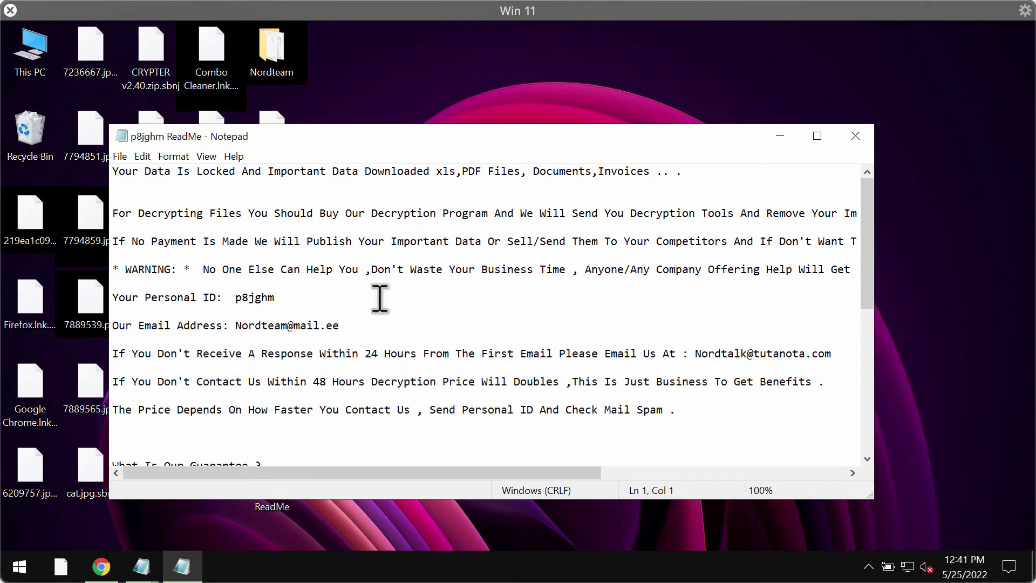
{"action": "scroll", "coordinate": [377, 298], "scroll_direction": "down", "scroll_amount": 2}
{"action": "scroll", "coordinate": [377, 299], "scroll_direction": "up", "scroll_amount": 2}
{"action": "left_click", "coordinate": [354, 325]}
{"action": "left_click_drag", "start_coordinate": [326, 325], "coordinate": [234, 326]}
{"action": "left_click", "coordinate": [279, 326]}
{"action": "left_click_drag", "start_coordinate": [365, 324], "coordinate": [233, 327]}
Step: Highlight the second contact e-mail address, then minimize the ransom note
{"action": "left_click", "coordinate": [436, 326]}
{"action": "left_click_drag", "start_coordinate": [697, 358], "coordinate": [799, 361]}
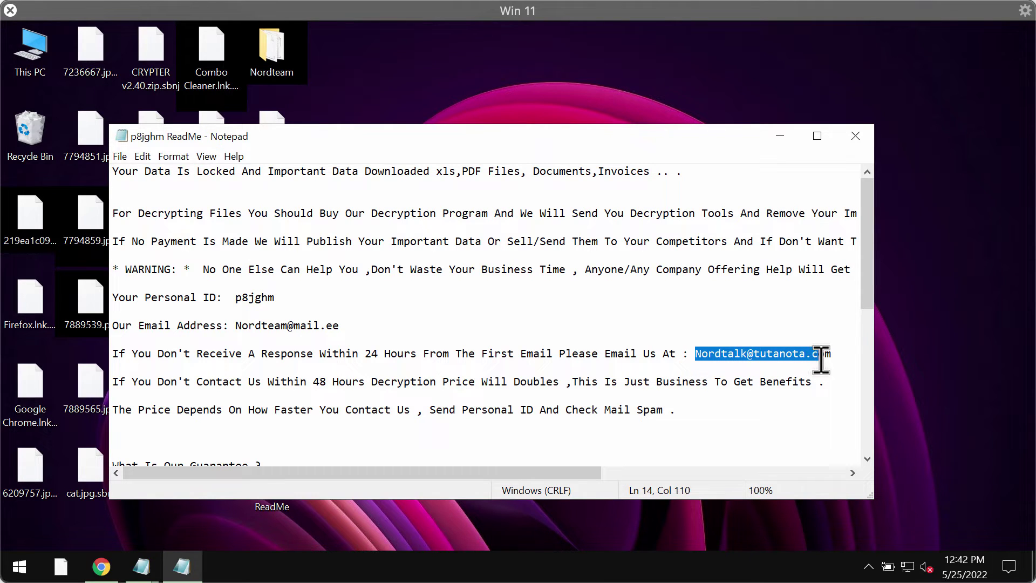
{"action": "left_click", "coordinate": [834, 330]}
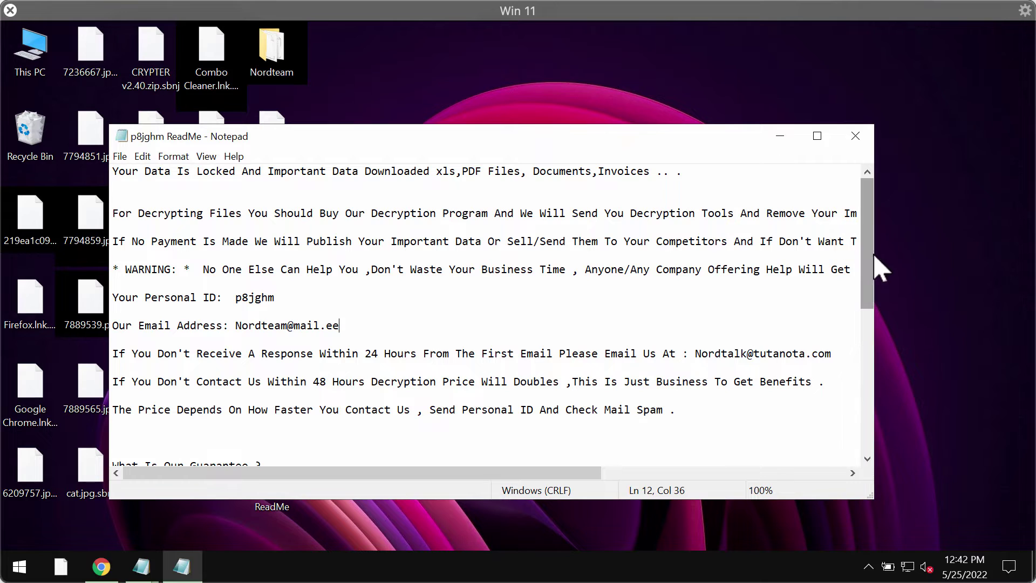
{"action": "left_click_drag", "start_coordinate": [865, 297], "coordinate": [787, 169]}
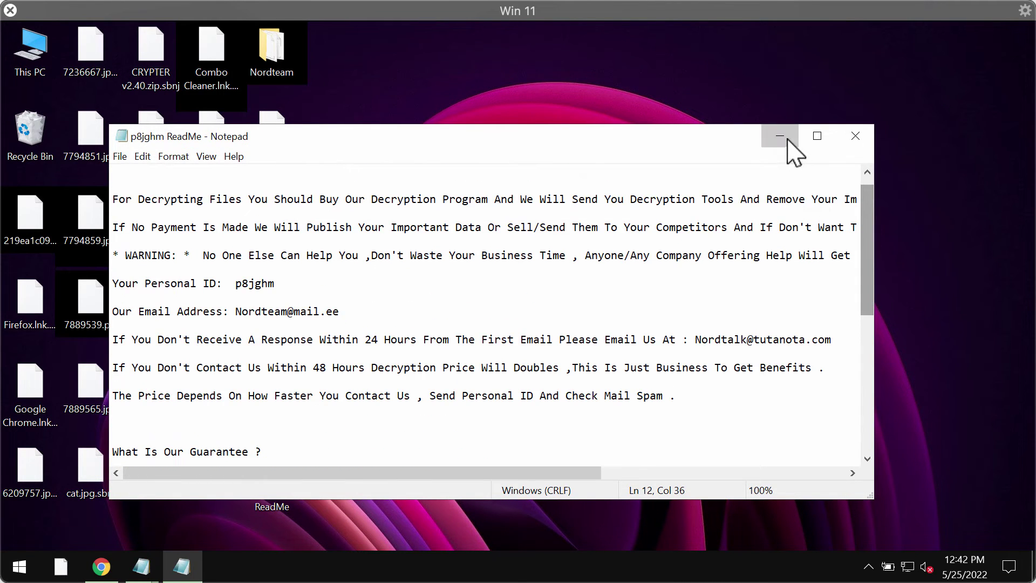
{"action": "left_click", "coordinate": [789, 145]}
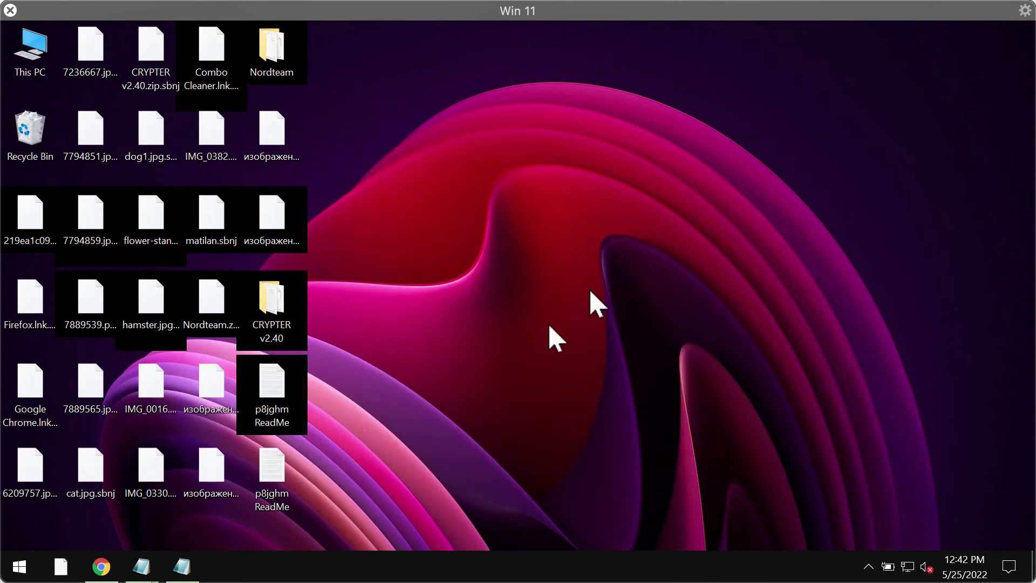
Step: Browse This PC > Windows 10 (C:) > Program Files (x86) > Internet Explorer and select iexplore
{"action": "double_click", "coordinate": [39, 46]}
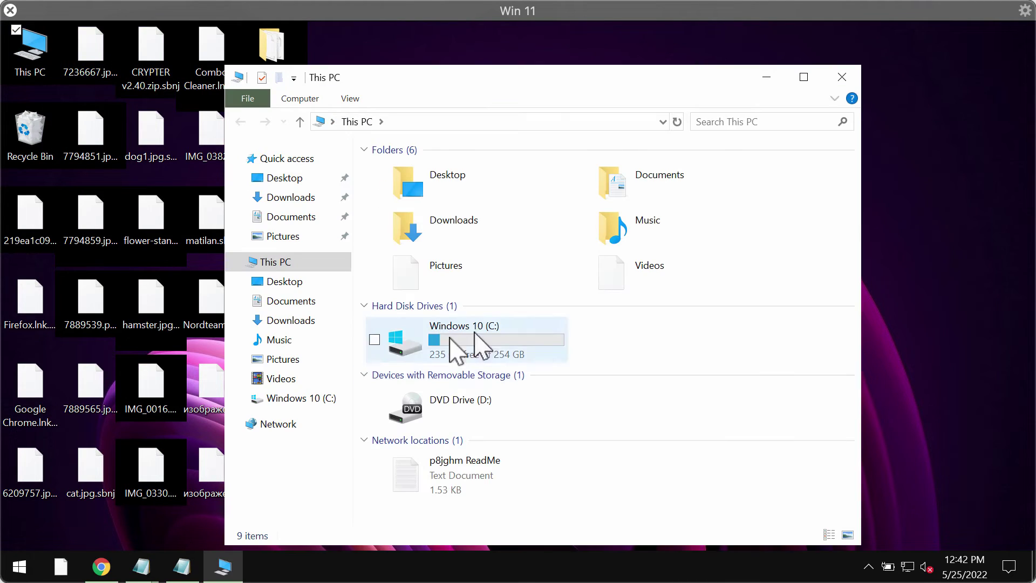
{"action": "double_click", "coordinate": [493, 326]}
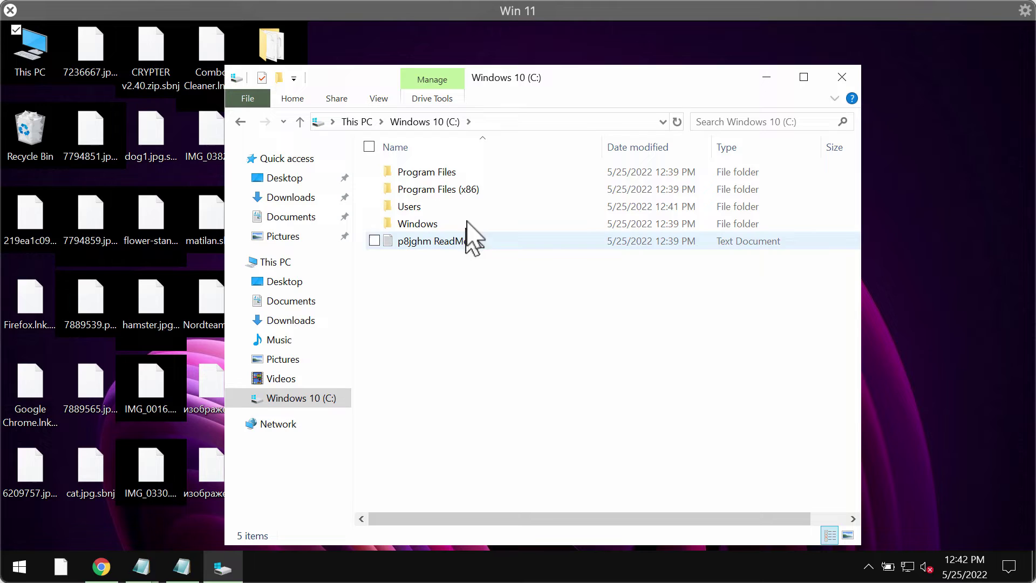
{"action": "double_click", "coordinate": [469, 193]}
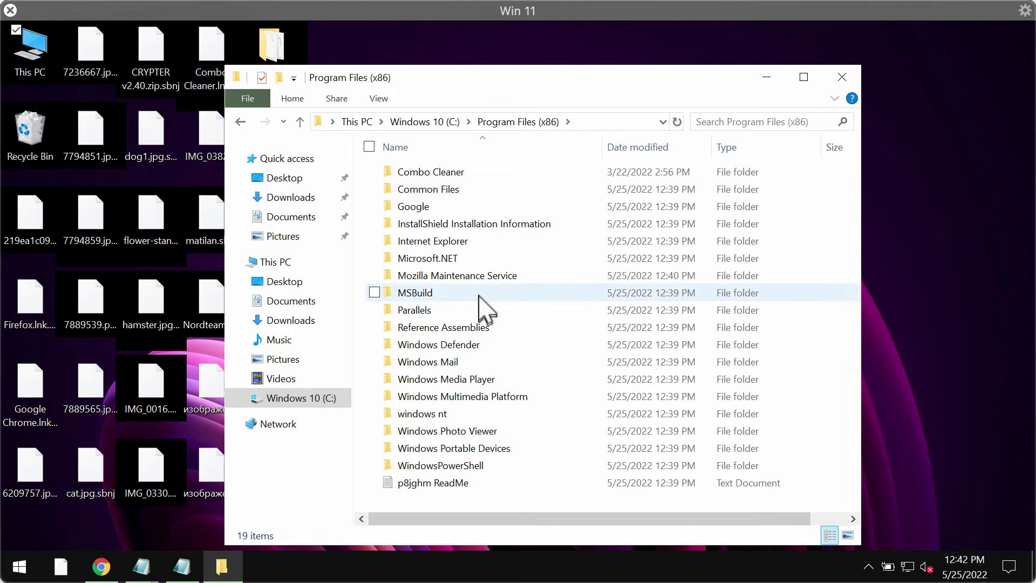
{"action": "double_click", "coordinate": [485, 241]}
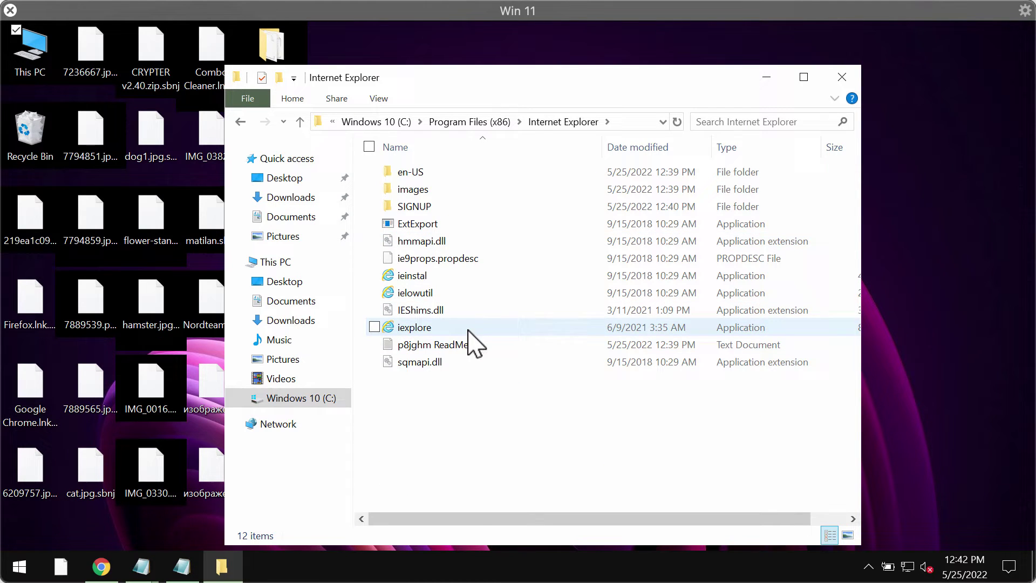
{"action": "left_click", "coordinate": [469, 327]}
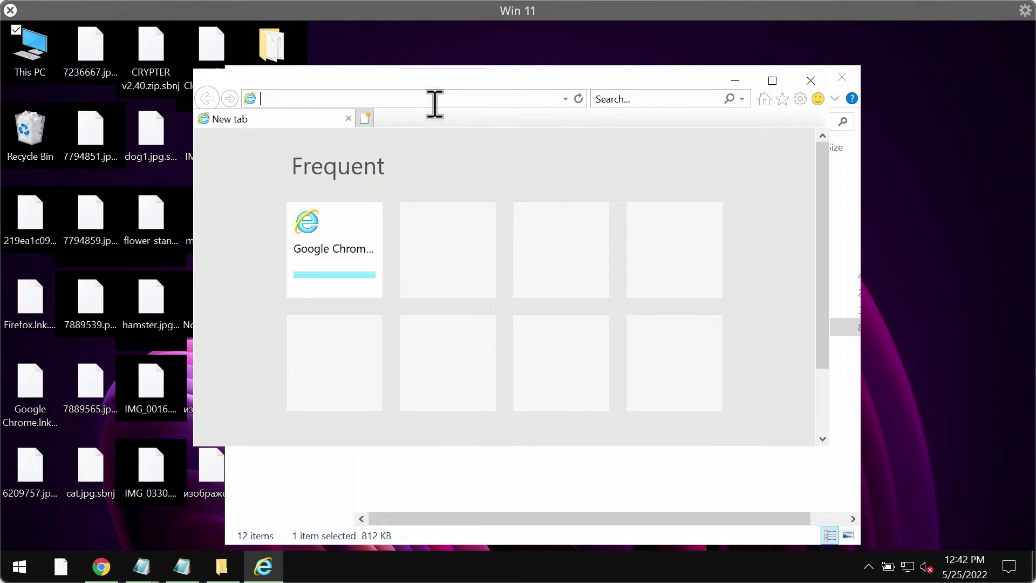
Step: Navigate Internet Explorer to combocleaner.com, then close the browser
{"action": "type", "text": "com"}
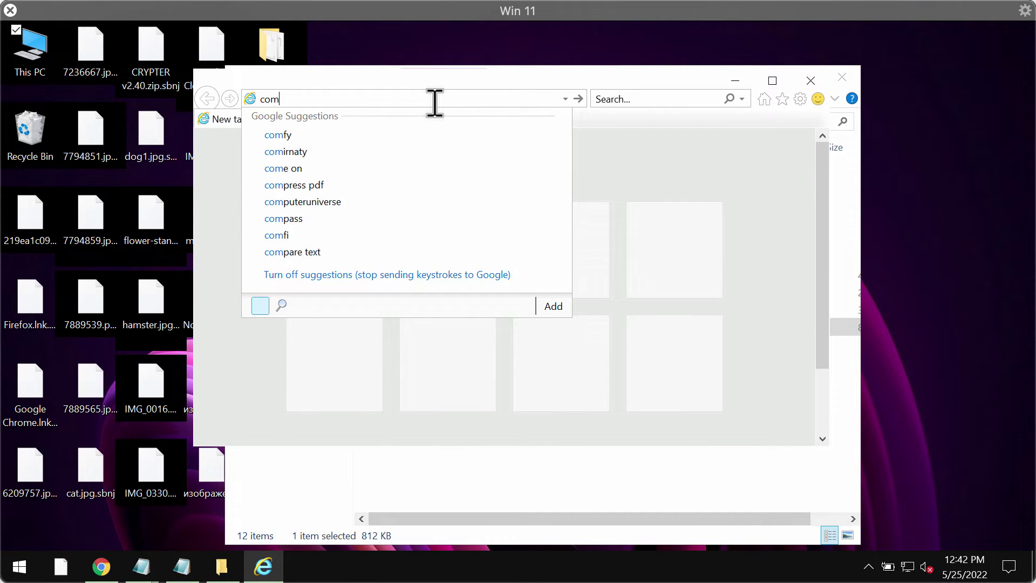
{"action": "type", "text": "bocl"}
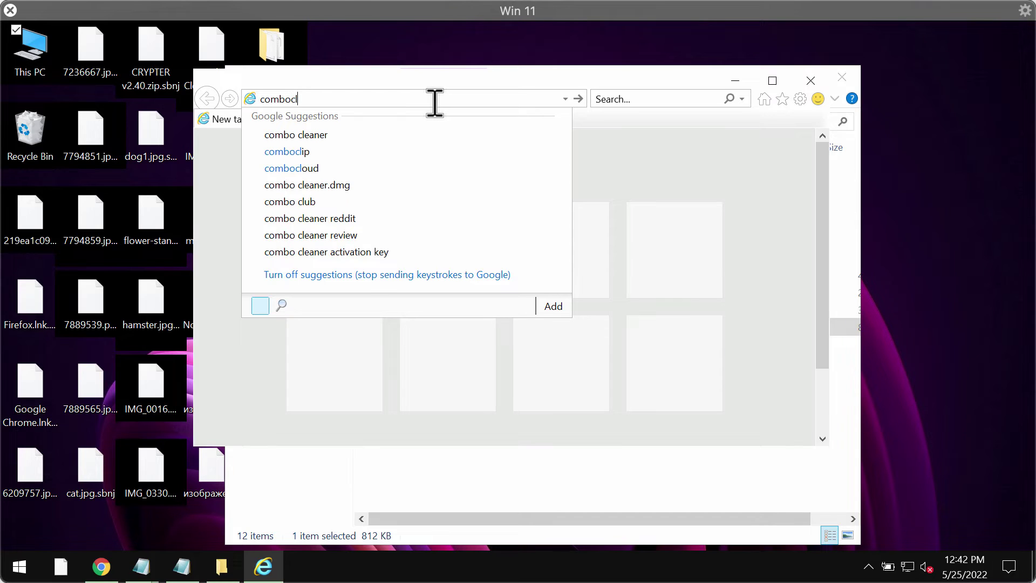
{"action": "type", "text": "eaner"}
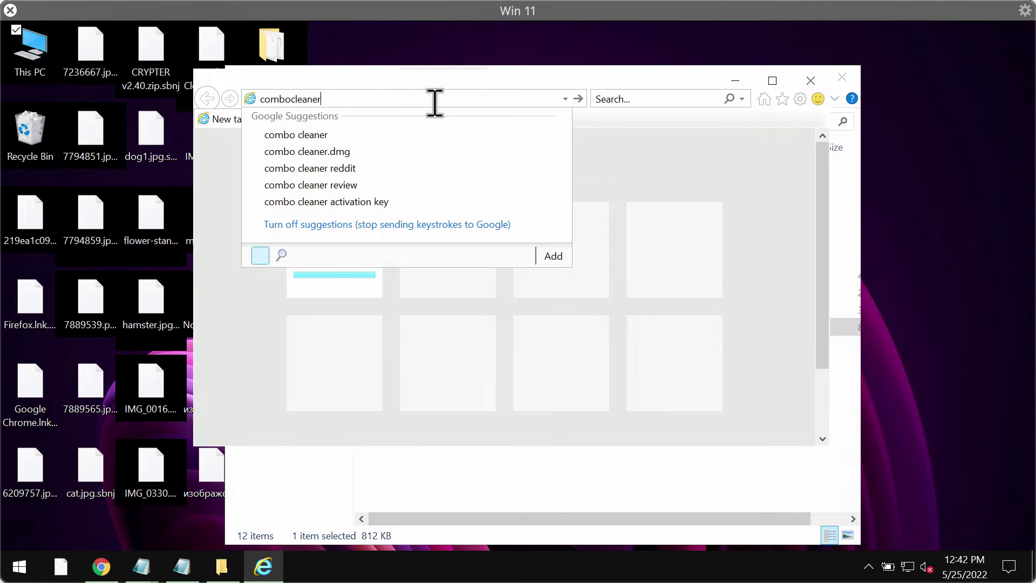
{"action": "type", "text": ".com"}
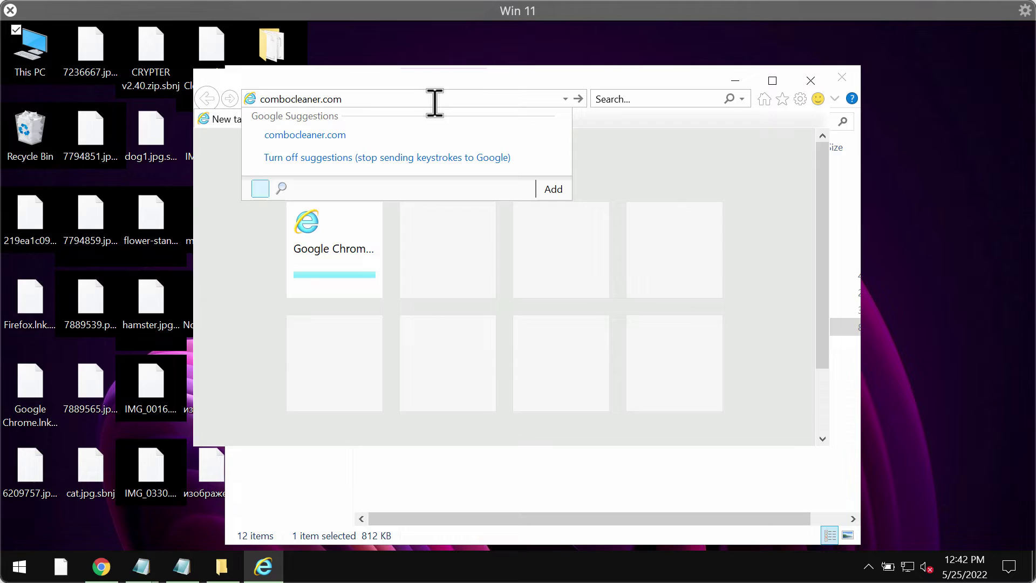
{"action": "key", "text": "Return"}
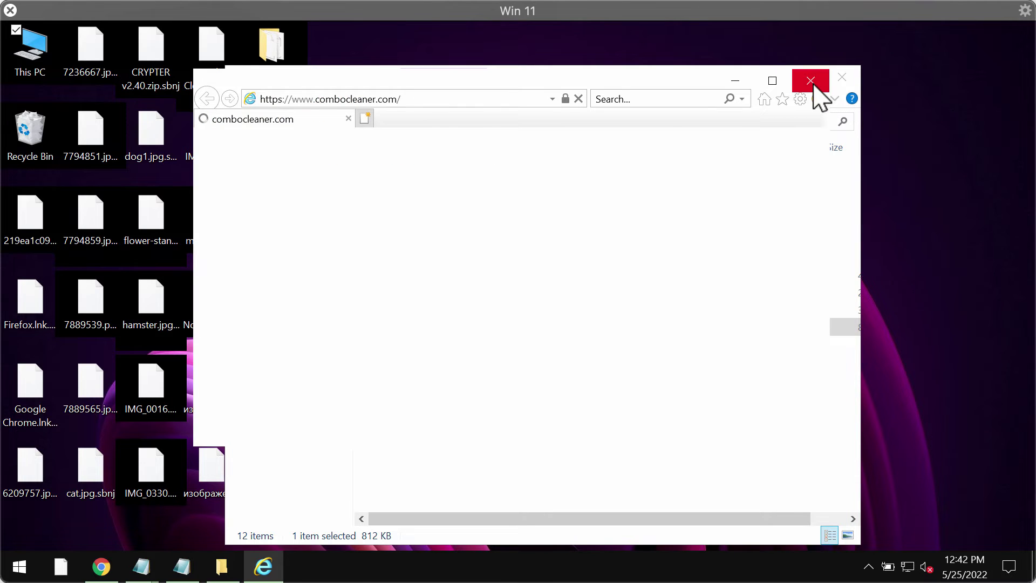
{"action": "left_click", "coordinate": [811, 82]}
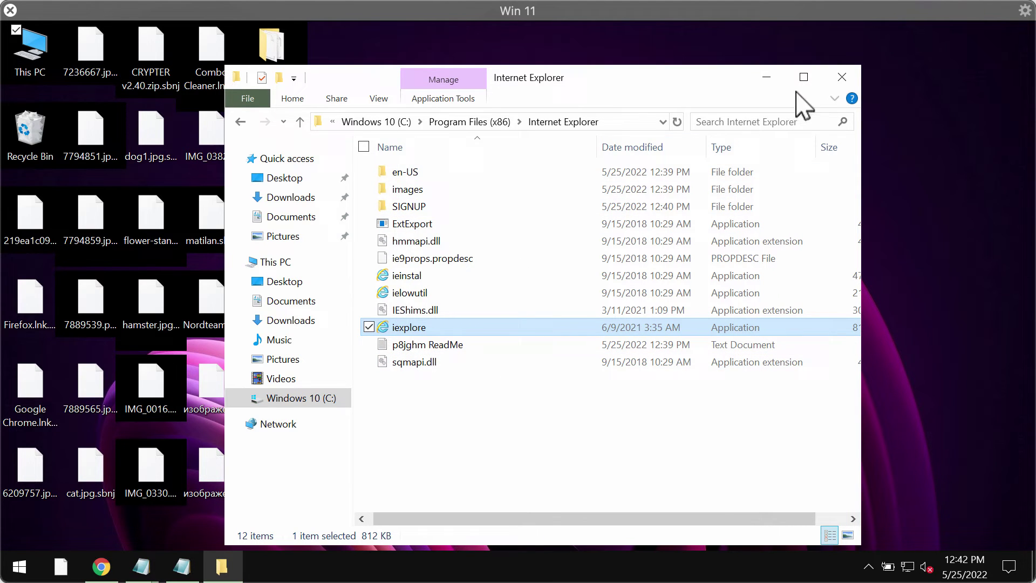
Step: Relaunch iexplore from C:\Program Files (x86)\Internet Explorer via This PC
{"action": "left_click", "coordinate": [776, 81]}
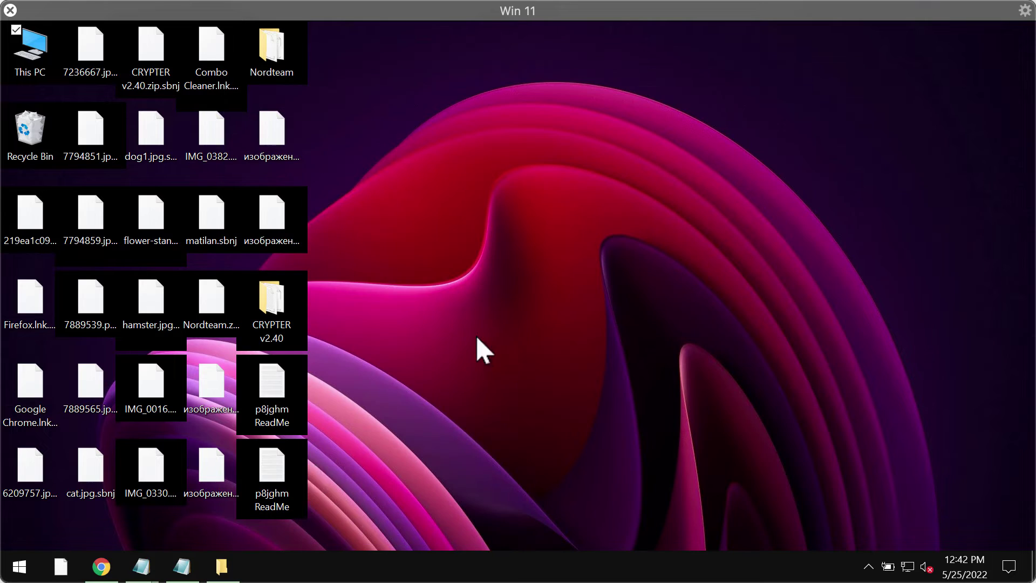
{"action": "double_click", "coordinate": [38, 53]}
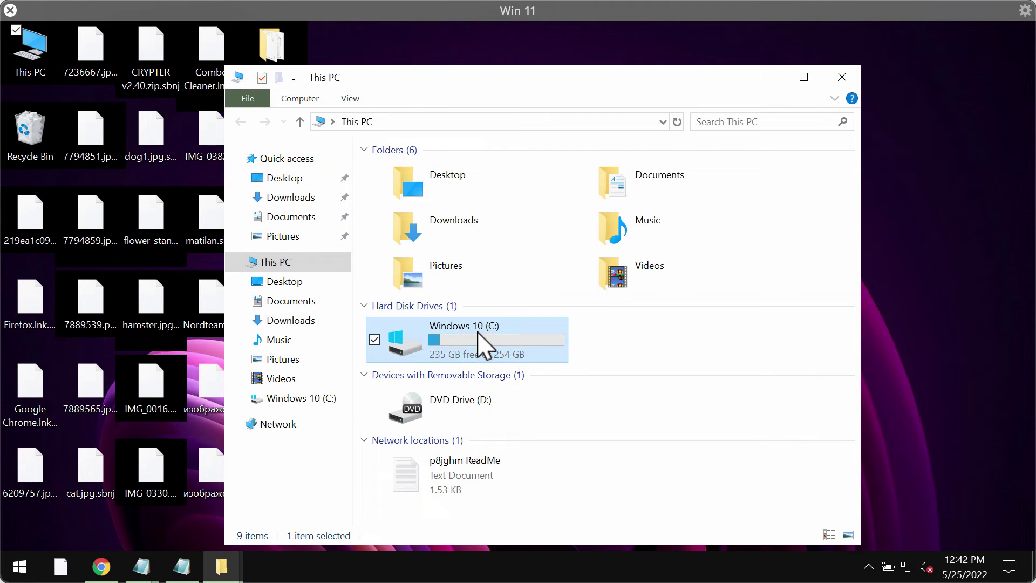
{"action": "double_click", "coordinate": [372, 338]}
{"action": "double_click", "coordinate": [466, 201]}
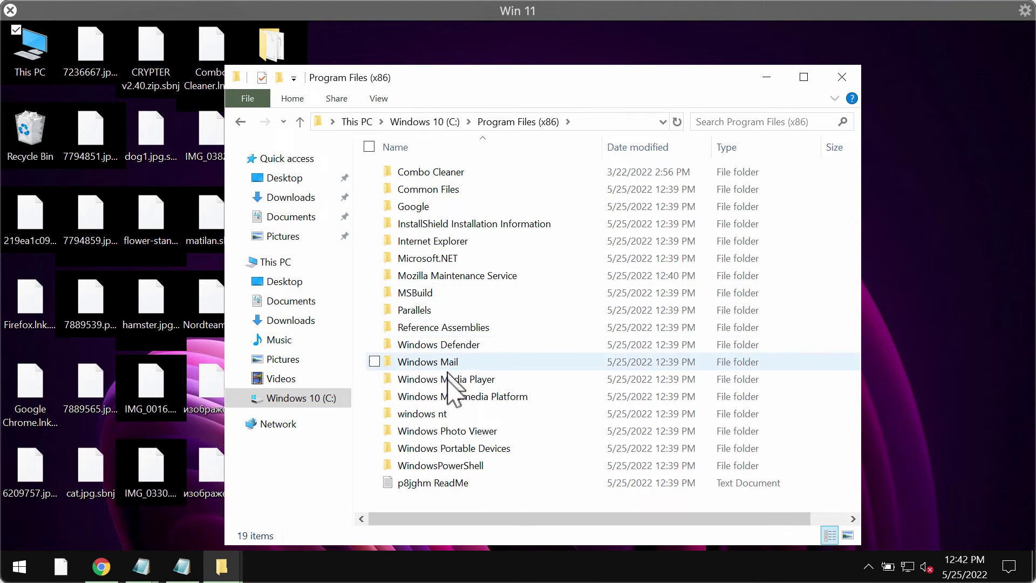
{"action": "double_click", "coordinate": [457, 241]}
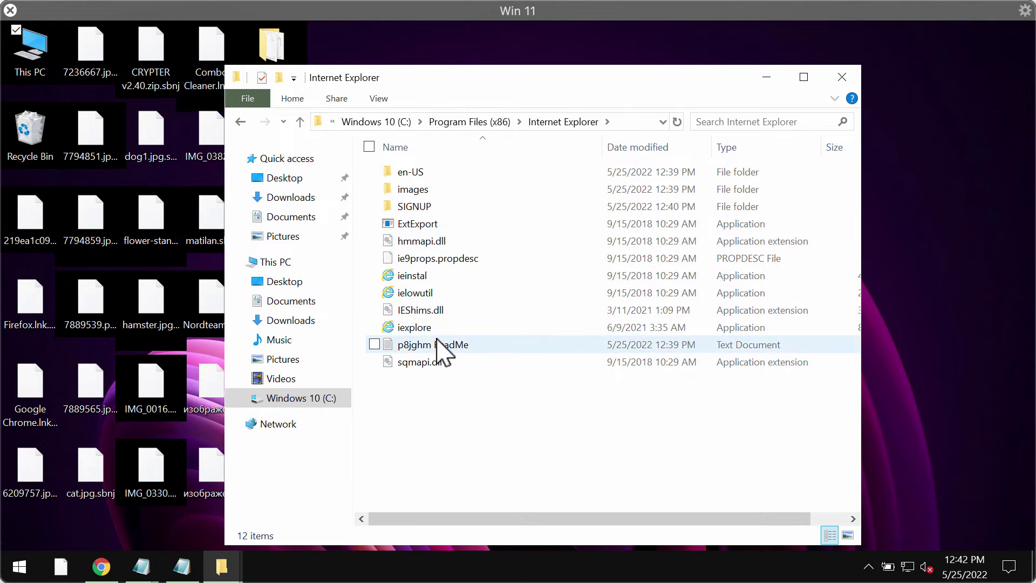
{"action": "double_click", "coordinate": [459, 327]}
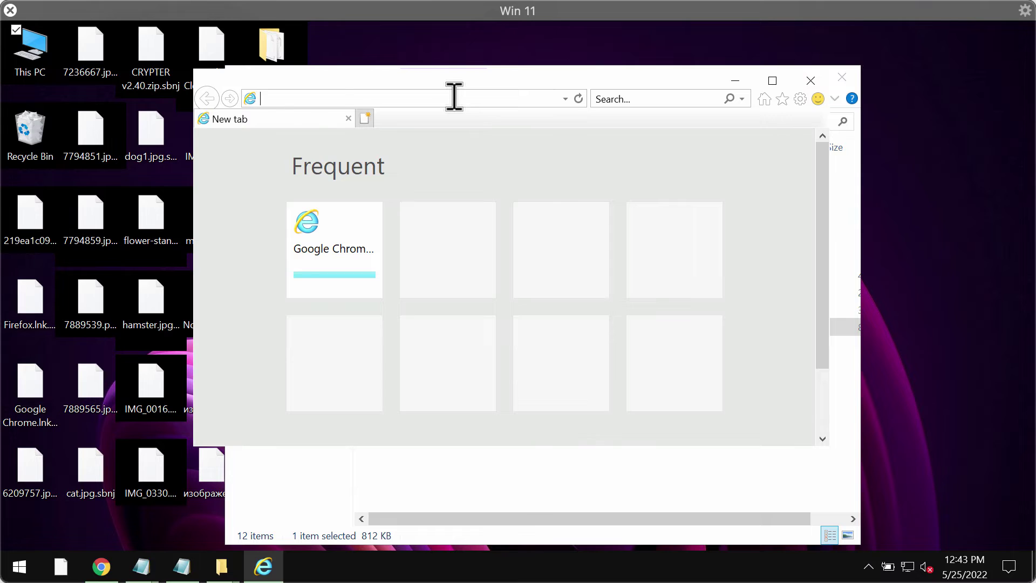
Step: Load combocleaner.com via address autocomplete, scroll down the page, then close IE and File Explorer
{"action": "type", "text": "combocleaner.com/"}
{"action": "key", "text": "End"}
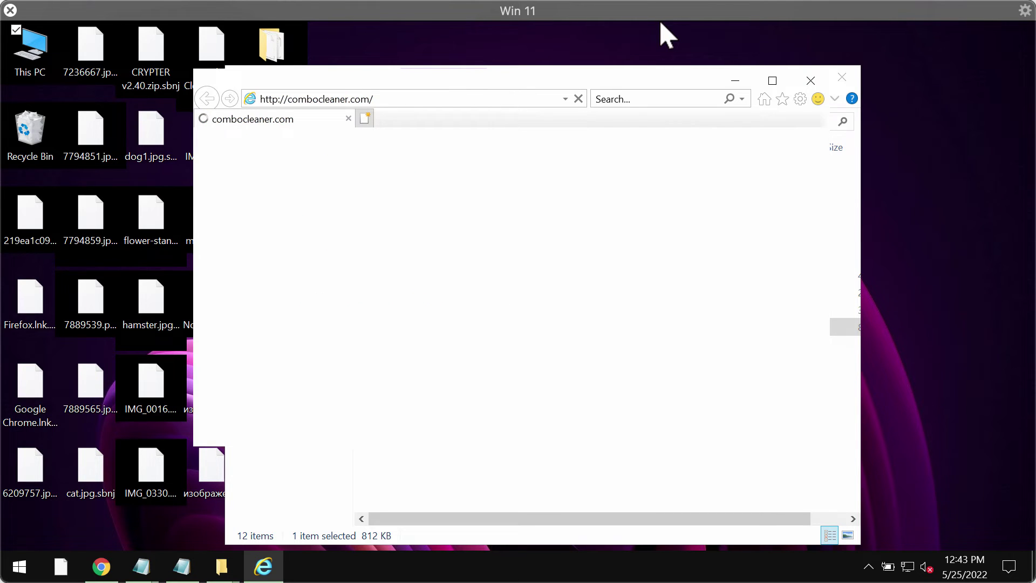
{"action": "scroll", "coordinate": [430, 393], "scroll_direction": "down", "scroll_amount": 3}
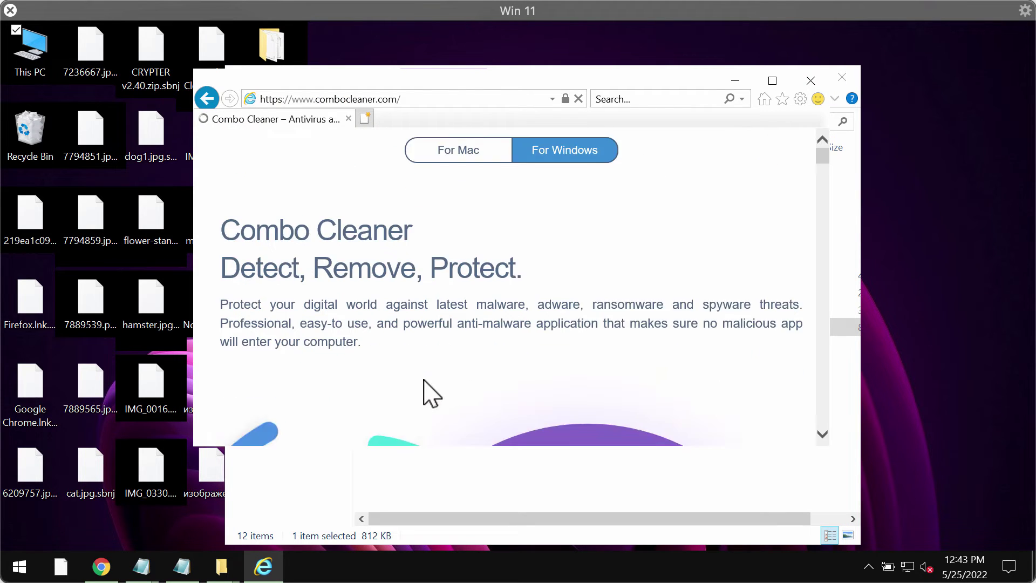
{"action": "scroll", "coordinate": [430, 394], "scroll_direction": "down", "scroll_amount": 10}
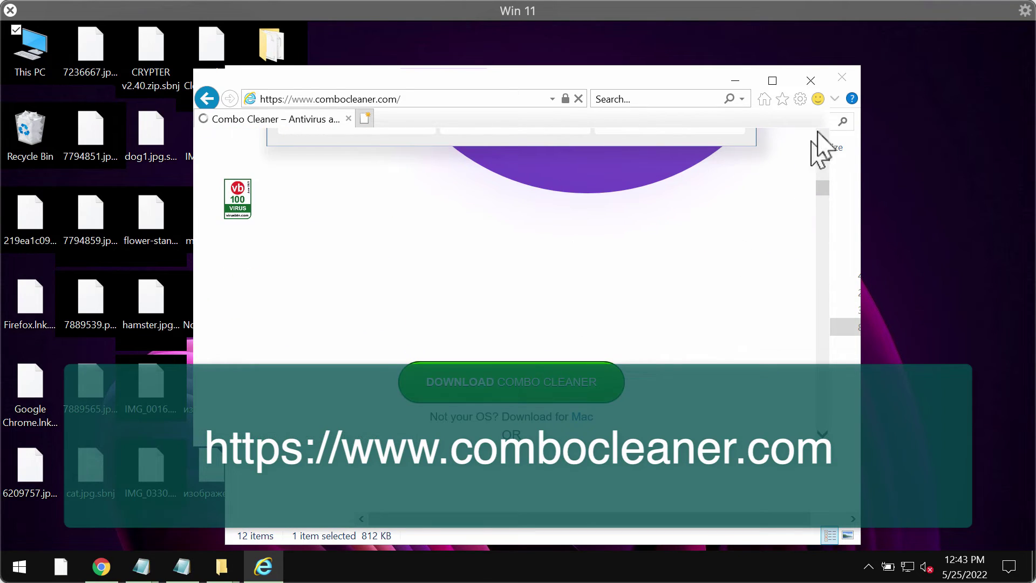
{"action": "left_click", "coordinate": [810, 81]}
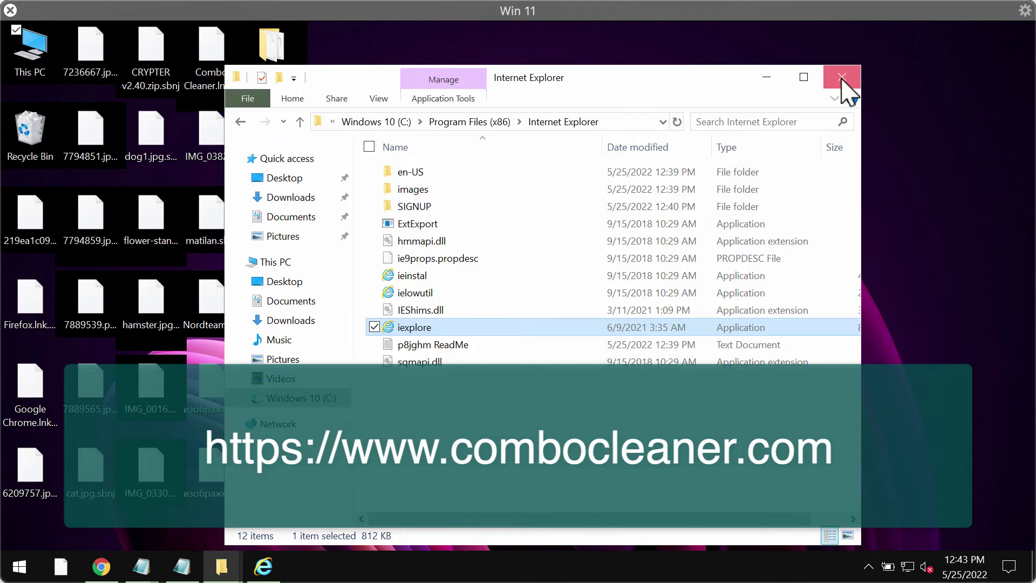
{"action": "left_click", "coordinate": [842, 80]}
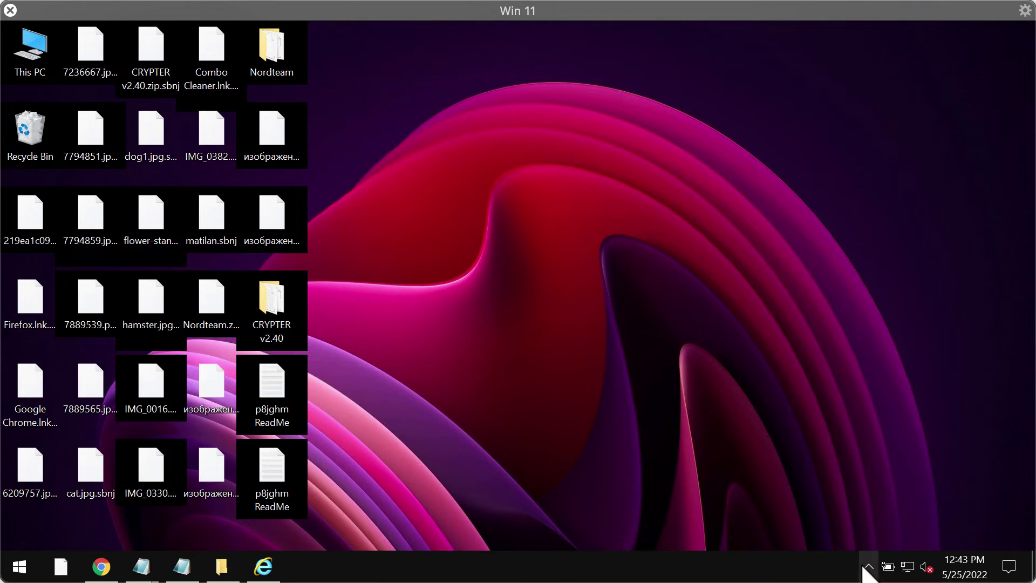
Step: Open Combo Cleaner from the hidden tray icons and start a Quick Scan
{"action": "left_click", "coordinate": [869, 566]}
{"action": "left_click", "coordinate": [884, 535]}
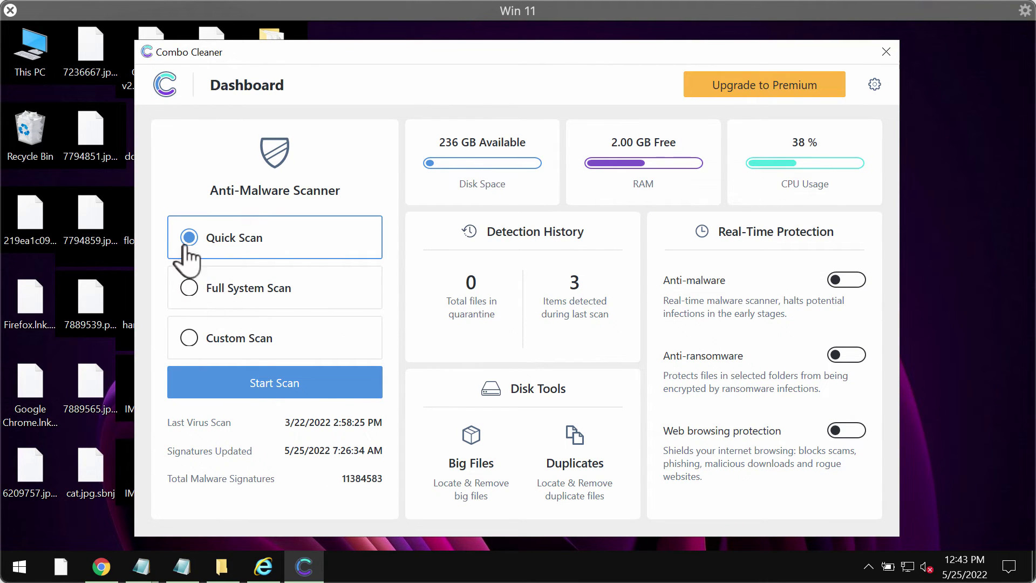
{"action": "left_click", "coordinate": [283, 392]}
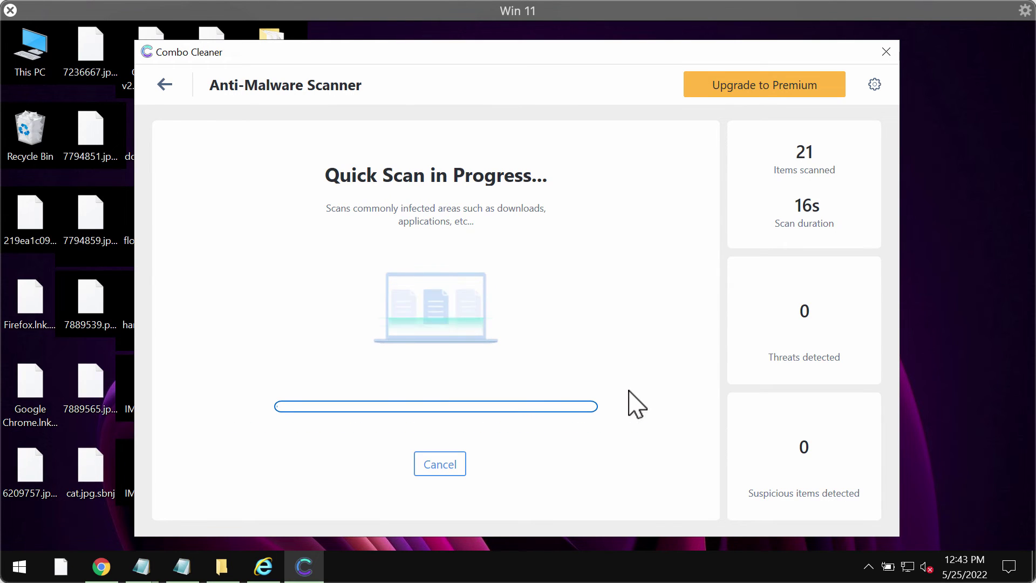
Step: In Settings > Anti-Ransomware, try Add Folder and dismiss the premium-only notice
{"action": "left_click", "coordinate": [875, 84]}
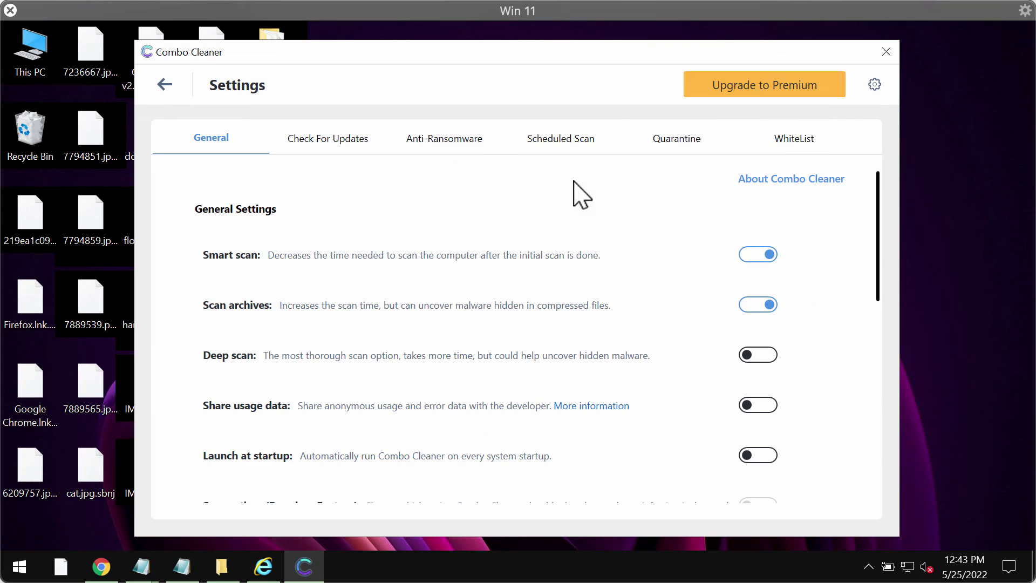
{"action": "left_click", "coordinate": [422, 137]}
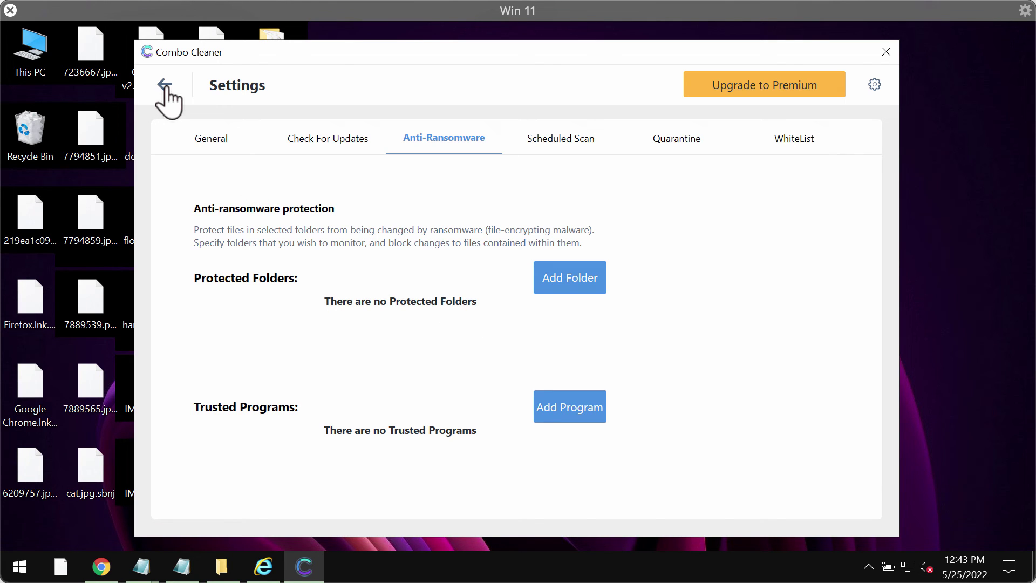
{"action": "left_click", "coordinate": [542, 275]}
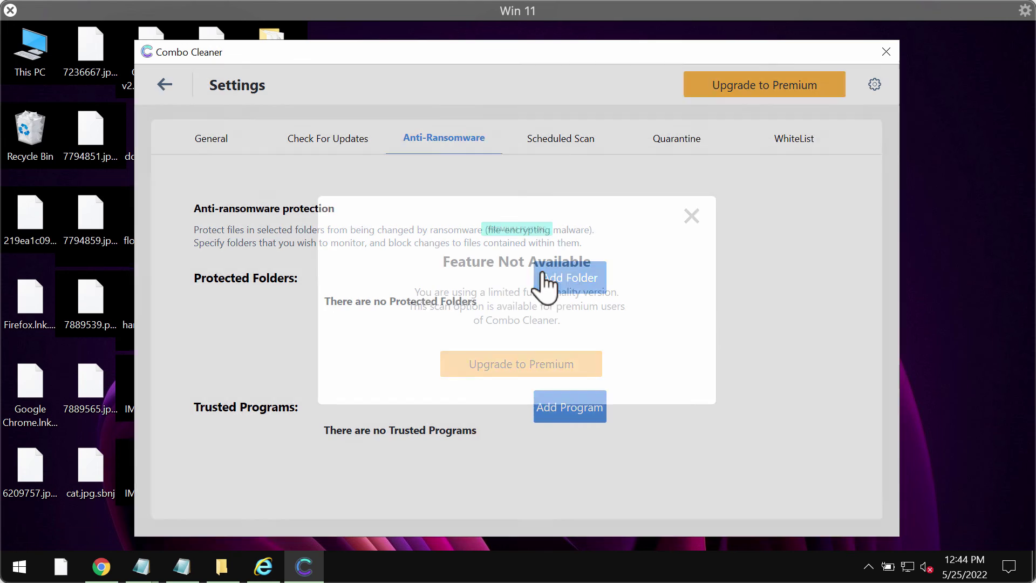
{"action": "left_click", "coordinate": [162, 87]}
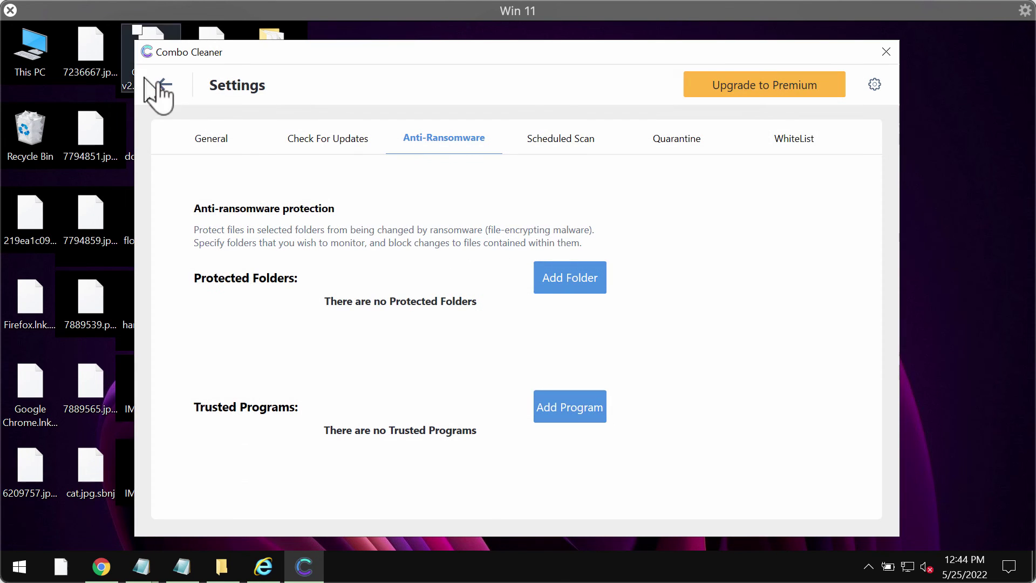
Step: Go back to the dashboard and reopen the running Quick Scan until it shows 2 threats
{"action": "left_click", "coordinate": [165, 86]}
{"action": "left_click", "coordinate": [281, 385]}
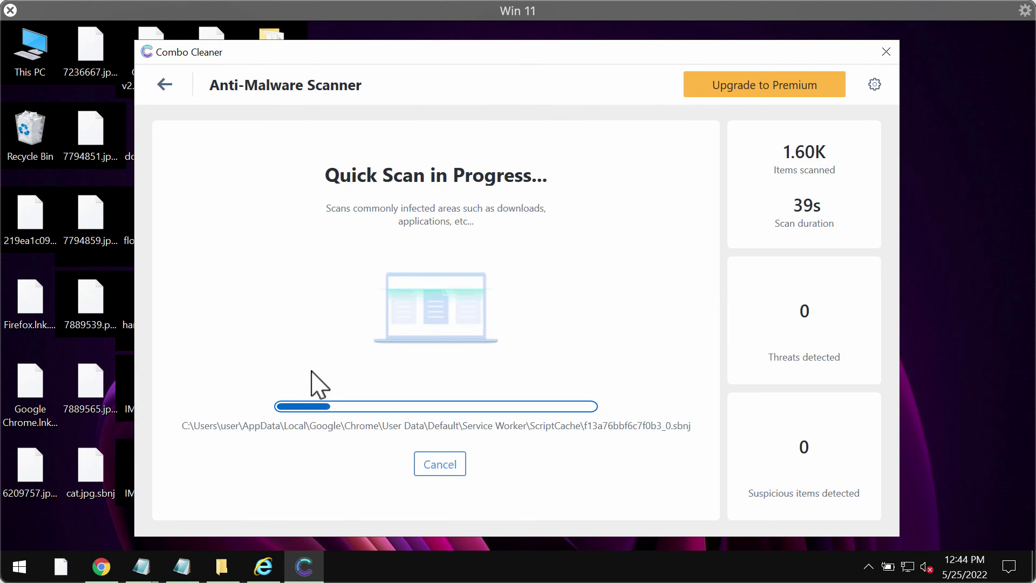
{"action": "left_click_drag", "start_coordinate": [519, 58], "coordinate": [516, 69]}
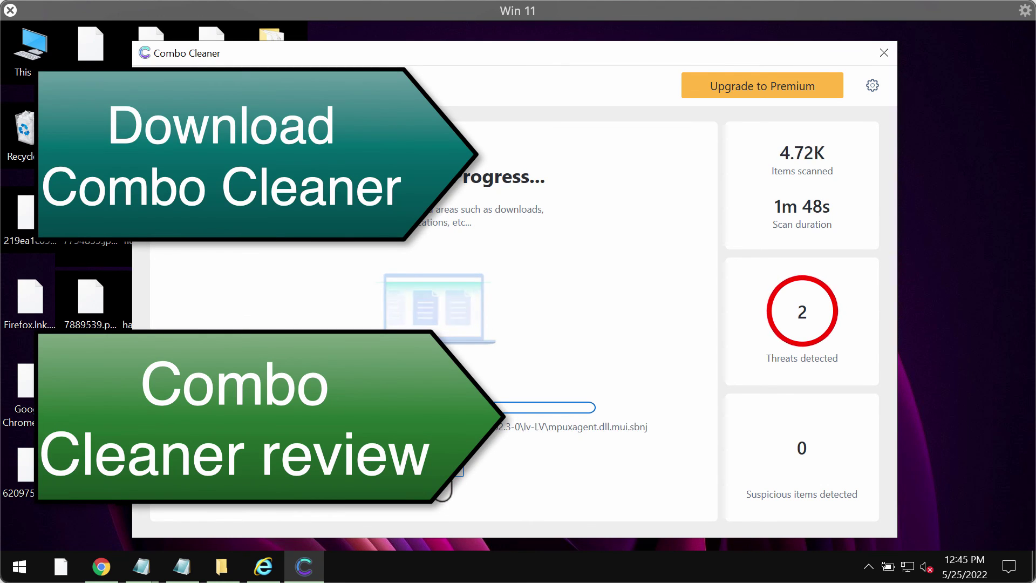
Step: Cancel the quick scan to see the 2 Spora ransomware detections, then open Upgrade to Premium
{"action": "left_click", "coordinate": [443, 486]}
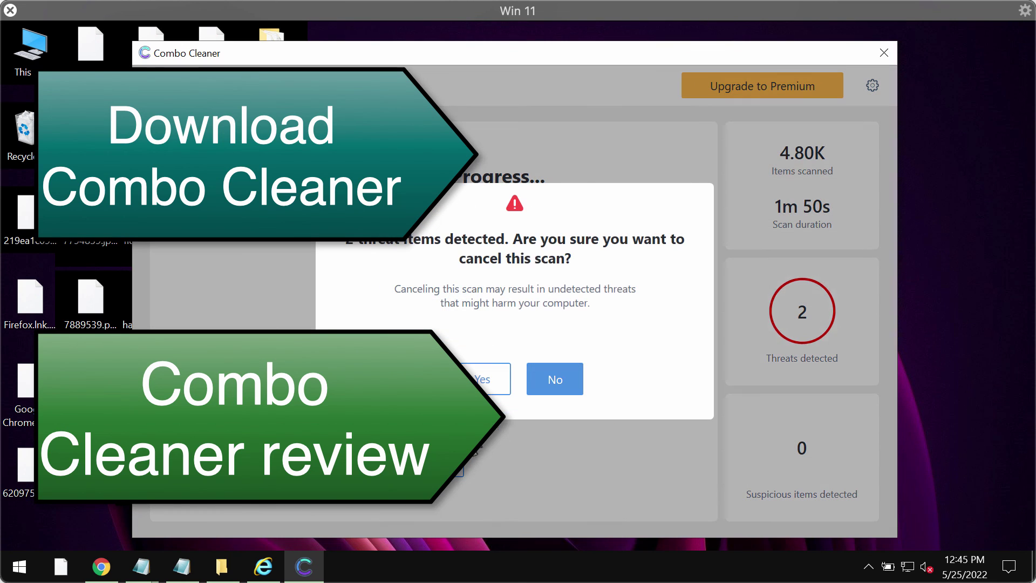
{"action": "left_click", "coordinate": [476, 379]}
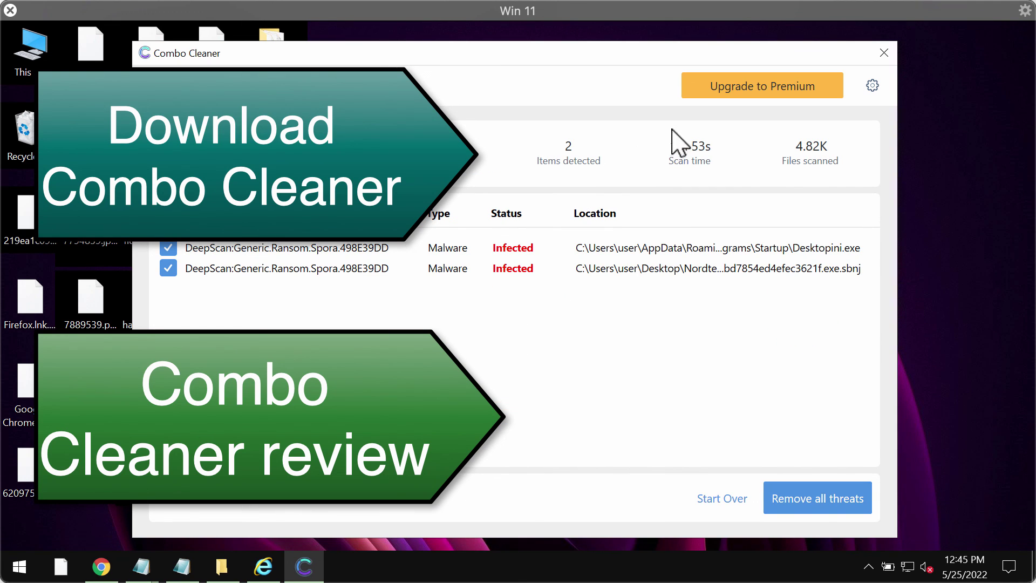
{"action": "left_click", "coordinate": [758, 91]}
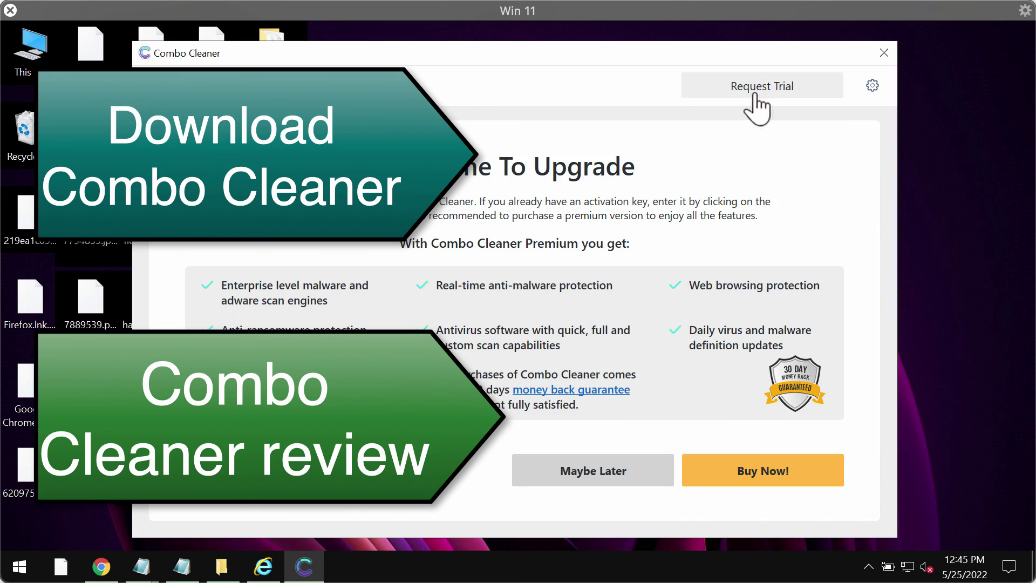